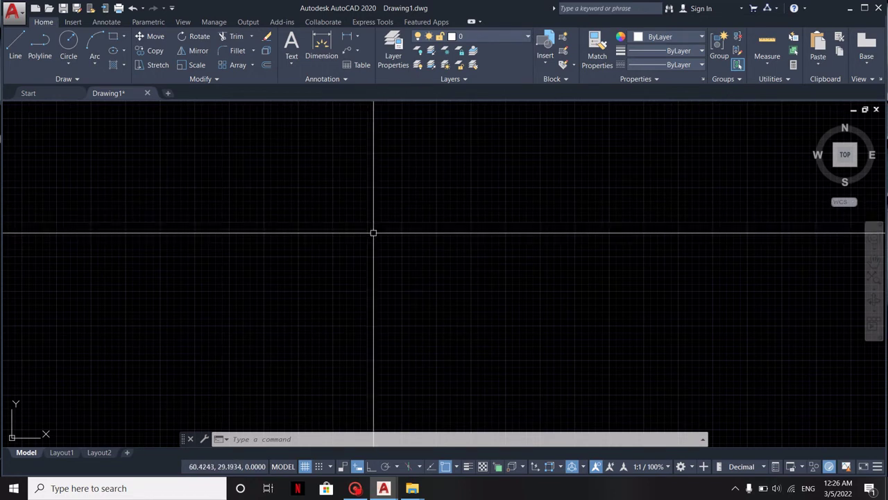
- Erase the upper zigzag polyline above the circles
{"action": "middle_click", "coordinate": [373, 229]}
{"action": "middle_click", "coordinate": [373, 230]}
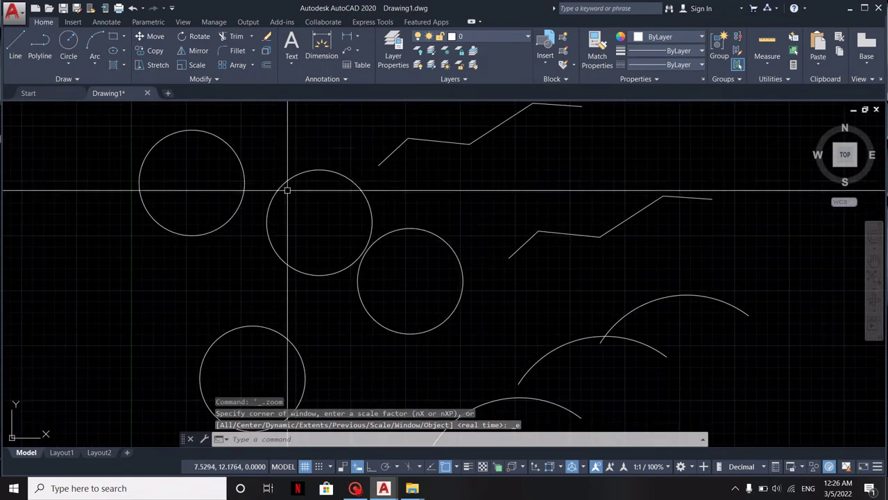
{"action": "scroll", "coordinate": [288, 188], "scroll_direction": "down", "scroll_amount": 2}
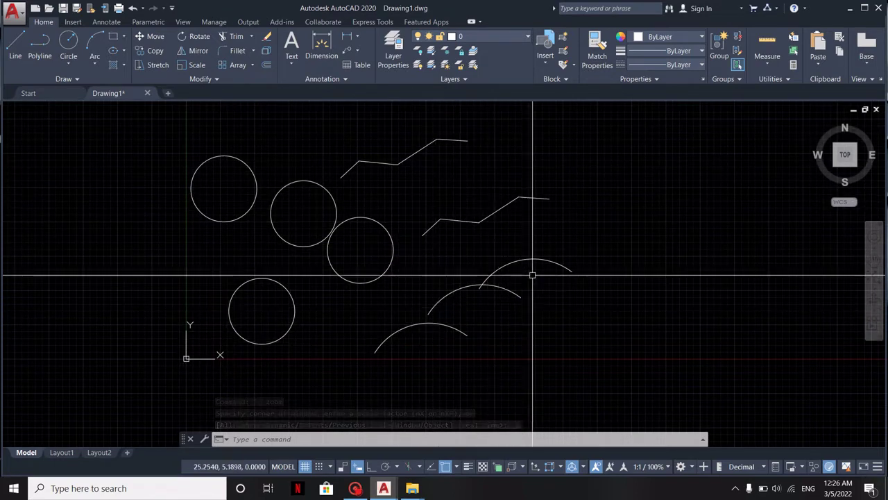
{"action": "mouse_move", "coordinate": [447, 320]}
{"action": "middle_mouse_down"}
{"action": "mouse_move", "coordinate": [440, 330]}
{"action": "mouse_move", "coordinate": [437, 323]}
{"action": "middle_mouse_up"}
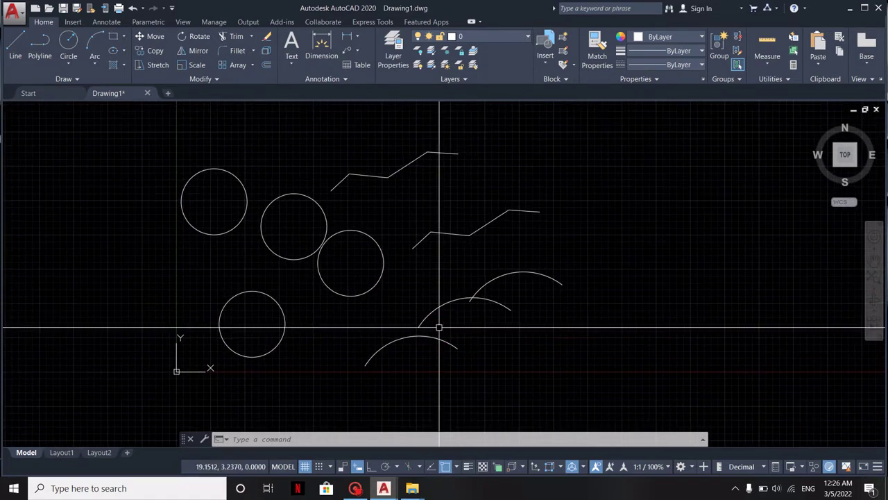
{"action": "middle_click_drag", "start_coordinate": [444, 264], "coordinate": [415, 290]}
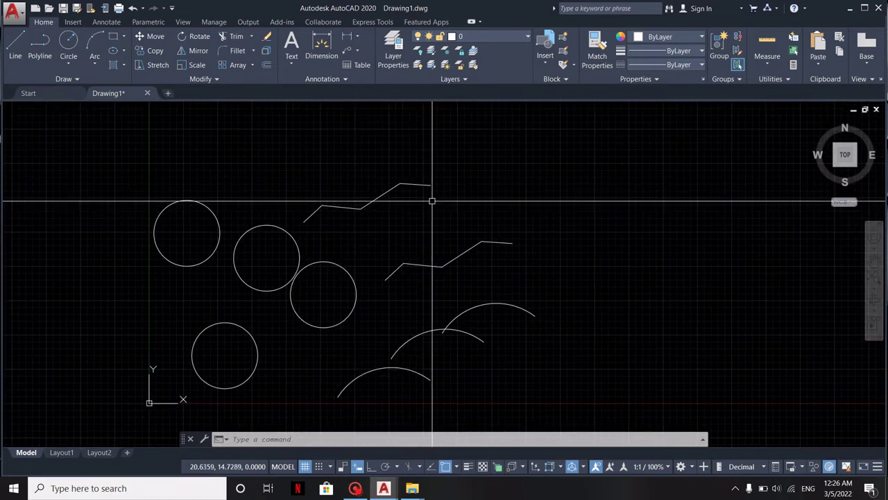
{"action": "left_click", "coordinate": [267, 40]}
{"action": "left_click", "coordinate": [414, 183]}
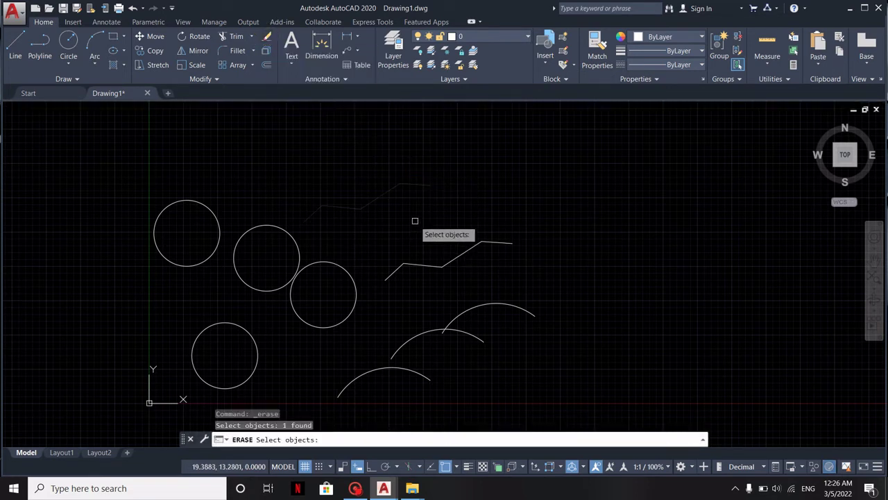
{"action": "key", "text": "Return"}
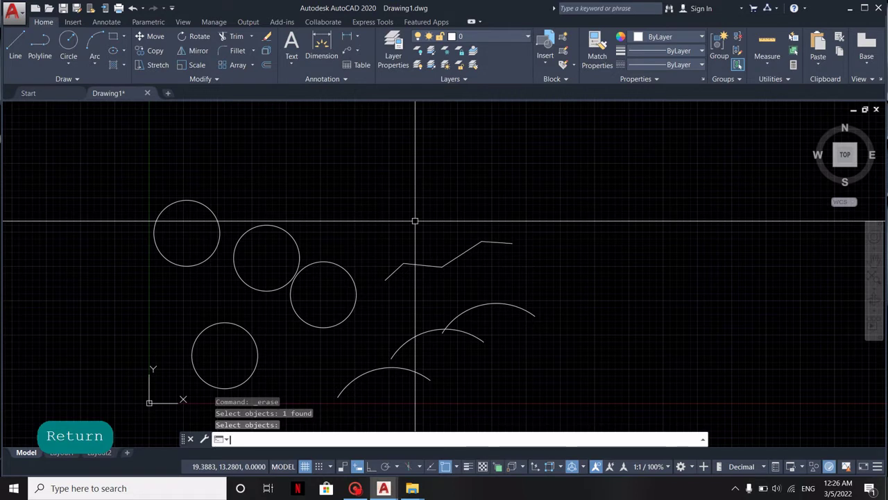
- Draw a circle in the empty space above the left end of the remaining zigzag polyline
{"action": "middle_click_drag", "start_coordinate": [378, 222], "coordinate": [385, 220]}
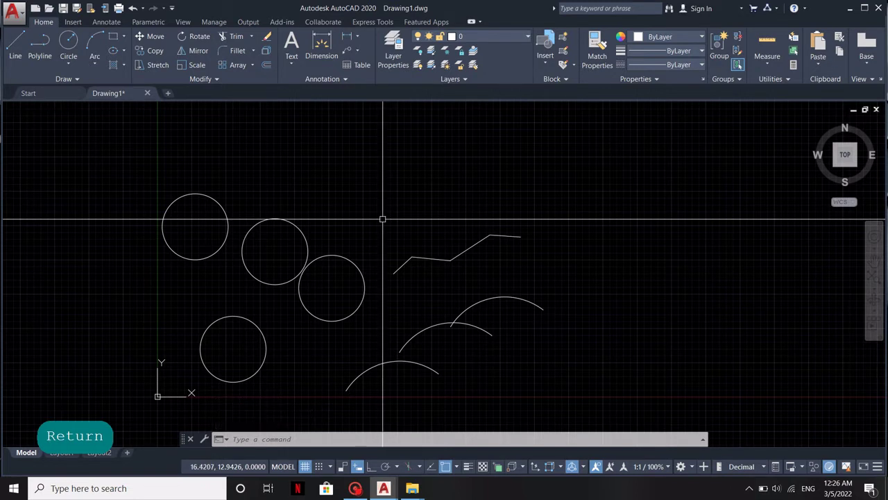
{"action": "middle_click_drag", "start_coordinate": [382, 218], "coordinate": [378, 231]}
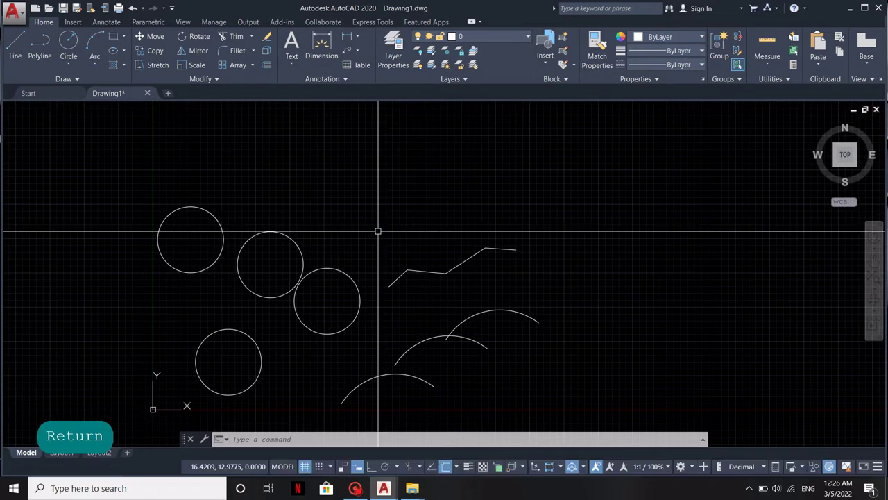
{"action": "type", "text": "c"}
{"action": "key", "text": "space"}
{"action": "left_click", "coordinate": [375, 219]}
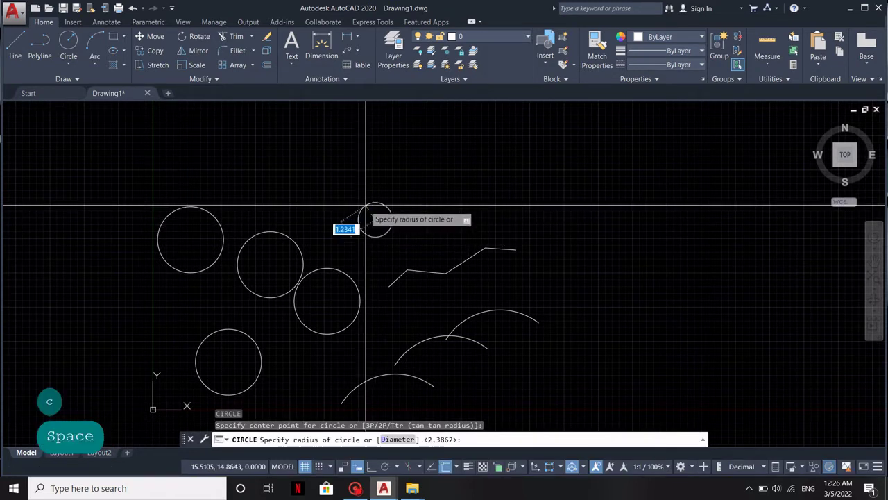
{"action": "left_click", "coordinate": [358, 198]}
{"action": "key", "text": "Escape"}
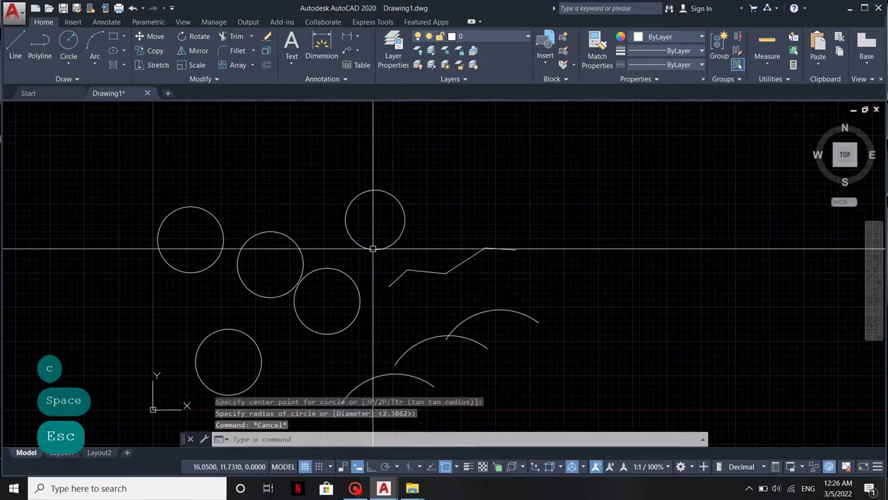
- Erase the most recently drawn circle using the Last selection option
{"action": "left_click", "coordinate": [266, 38]}
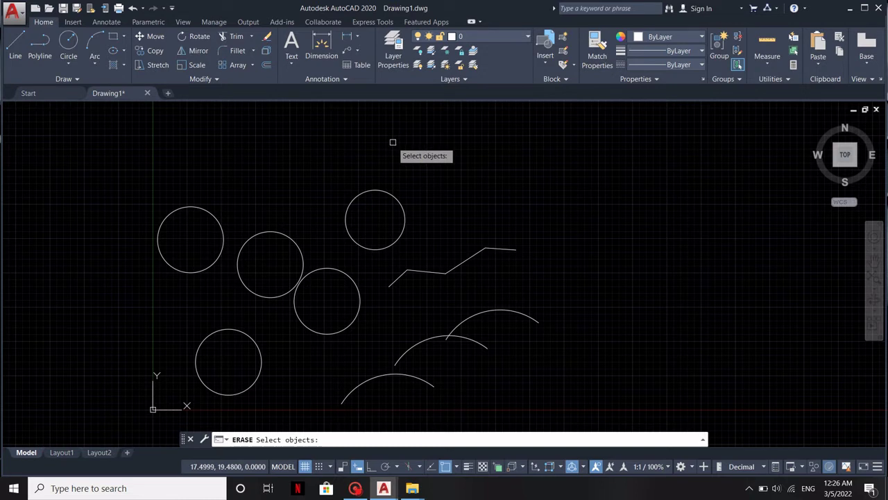
{"action": "type", "text": "l"}
{"action": "key", "text": "Return"}
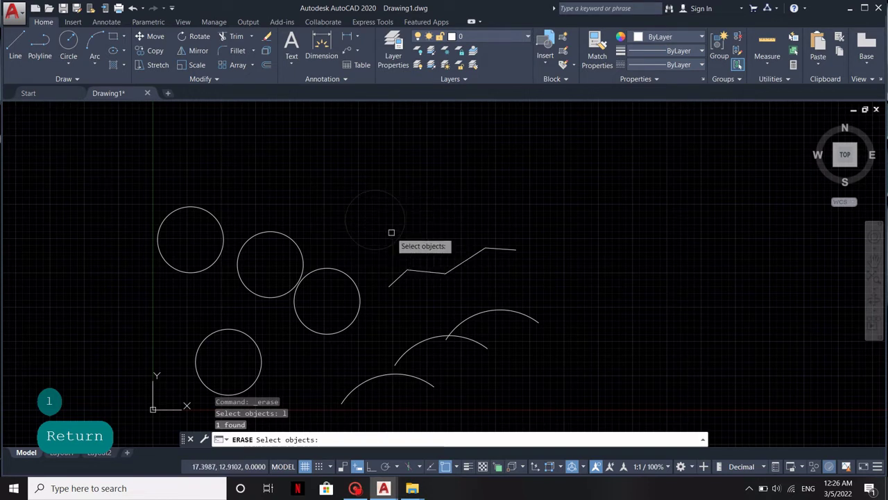
{"action": "key", "text": "Return"}
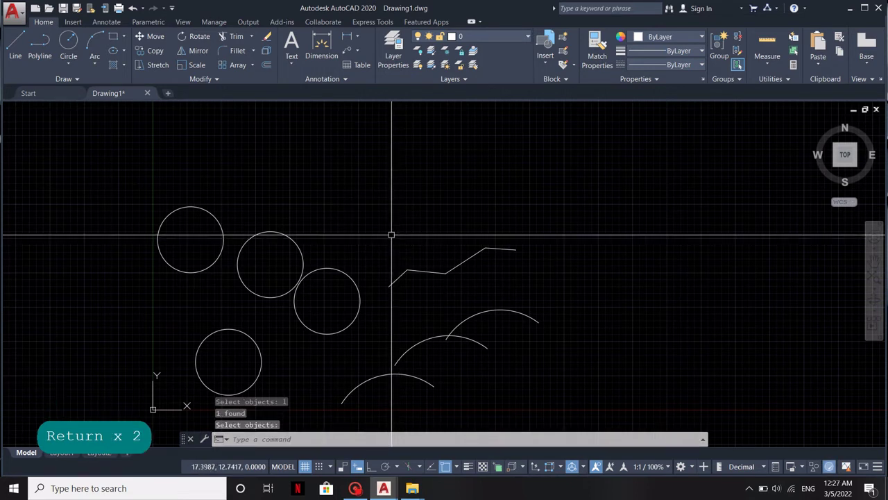
- Move the upper-left circle and the zigzag polyline together a short distance straight up
{"action": "middle_click_drag", "start_coordinate": [392, 235], "coordinate": [416, 214]}
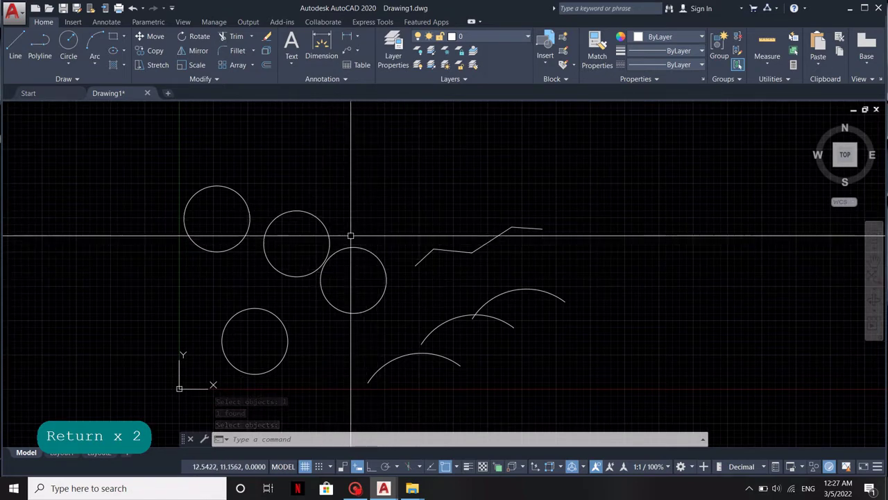
{"action": "middle_click_drag", "start_coordinate": [351, 234], "coordinate": [356, 254]}
{"action": "left_click", "coordinate": [244, 204]}
{"action": "left_click", "coordinate": [208, 236]}
{"action": "left_click", "coordinate": [557, 217]}
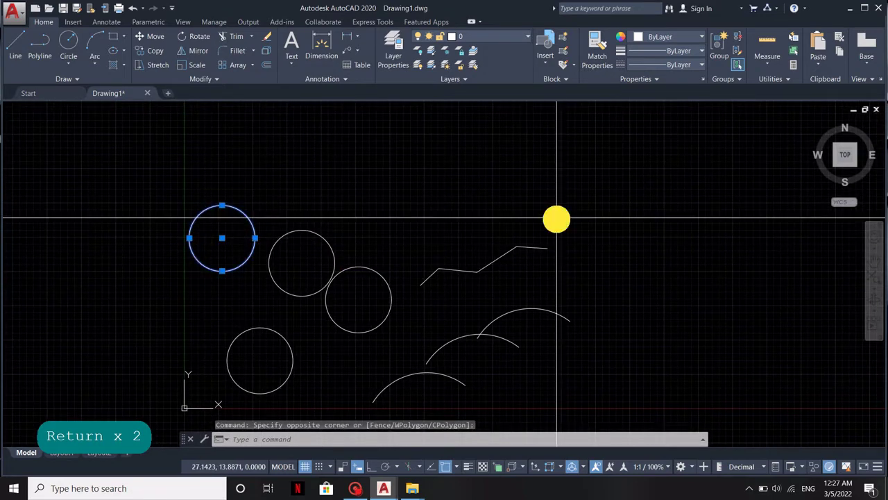
{"action": "left_click", "coordinate": [490, 278]}
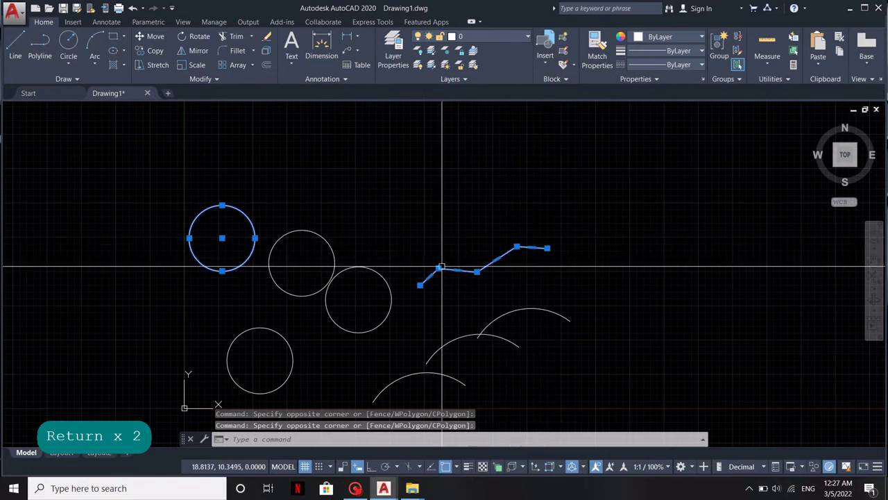
{"action": "type", "text": "m"}
{"action": "key", "text": "space"}
{"action": "left_click", "coordinate": [412, 222]}
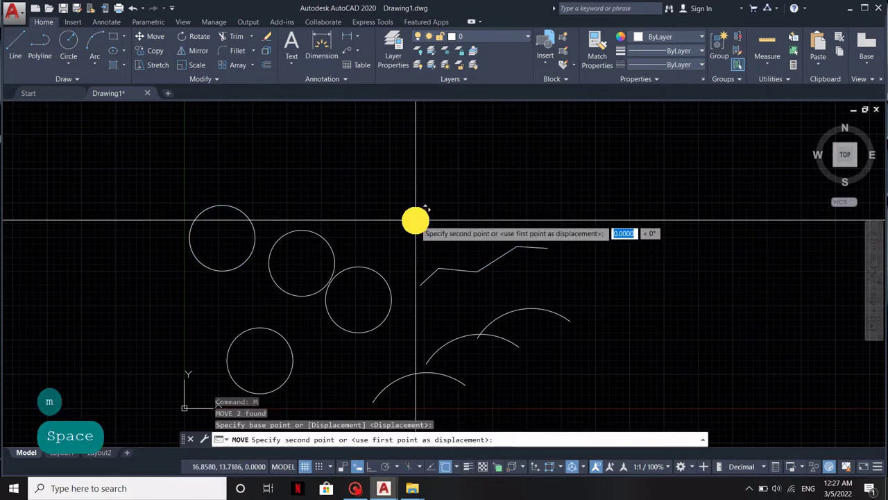
{"action": "left_click", "coordinate": [415, 193]}
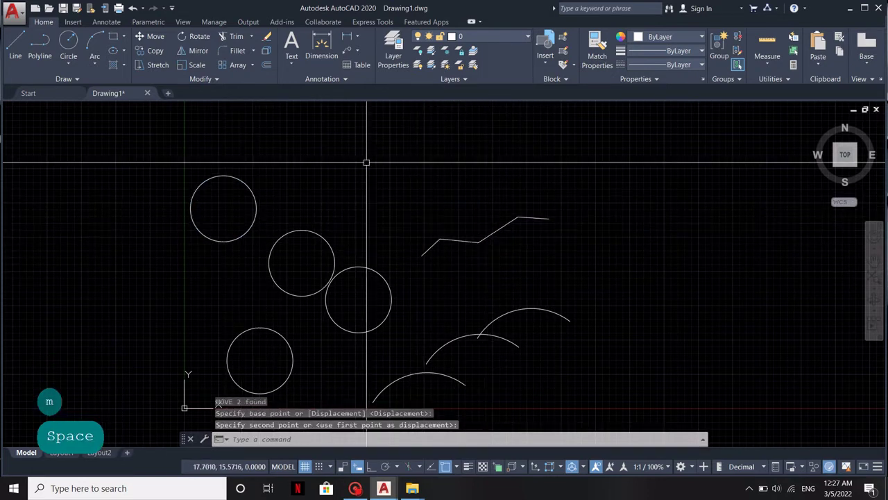
- Erase the circle and polyline that were just moved using the Previous selection option
{"action": "left_click", "coordinate": [268, 39]}
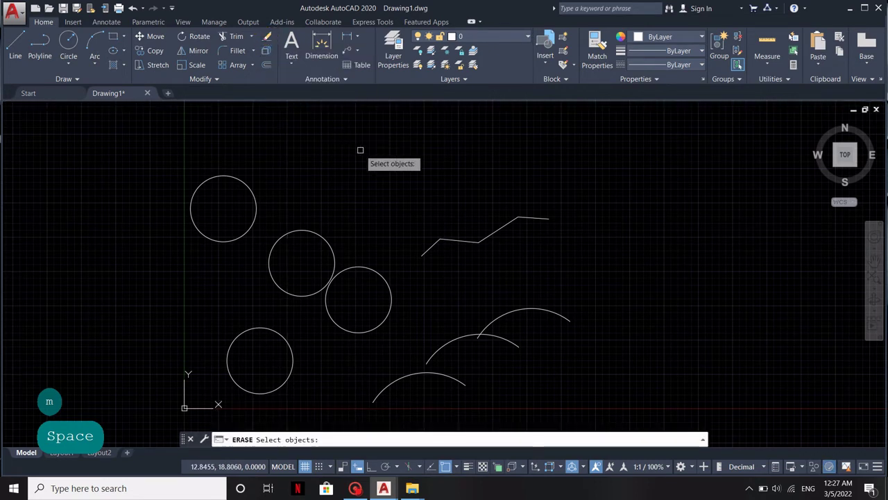
{"action": "type", "text": "p"}
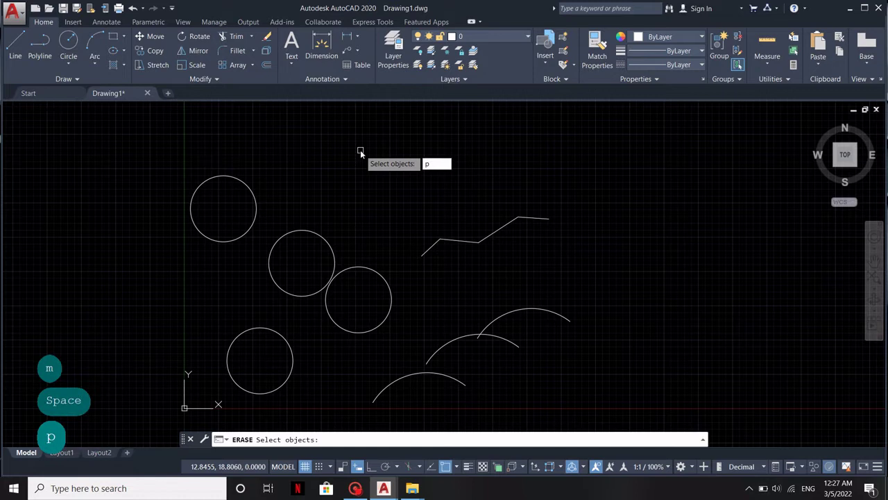
{"action": "key", "text": "Return"}
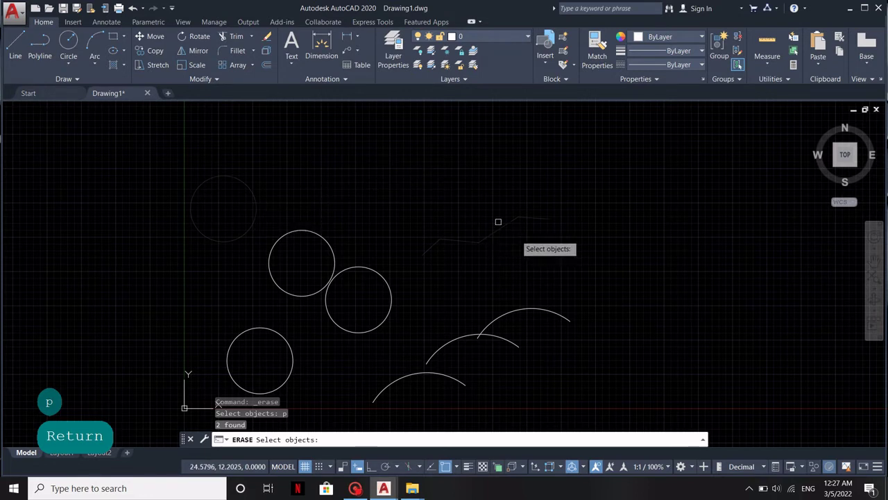
{"action": "key", "text": "Return"}
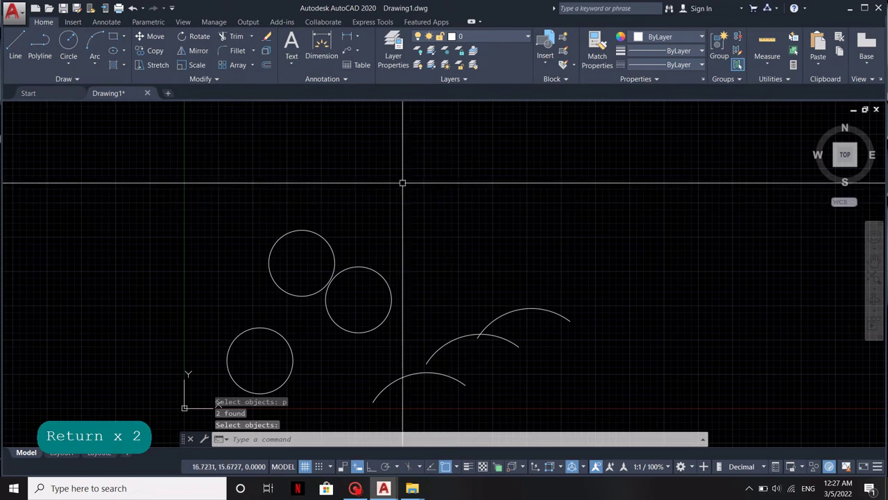
- Erase every remaining circle and arc in the drawing using the All selection option
{"action": "left_click", "coordinate": [266, 36]}
{"action": "type", "text": "a"}
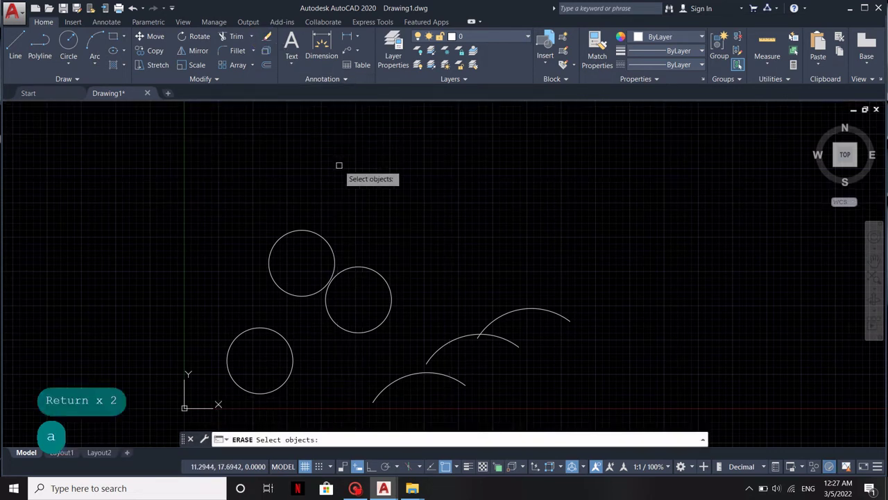
{"action": "type", "text": "ll"}
{"action": "key", "text": "Return"}
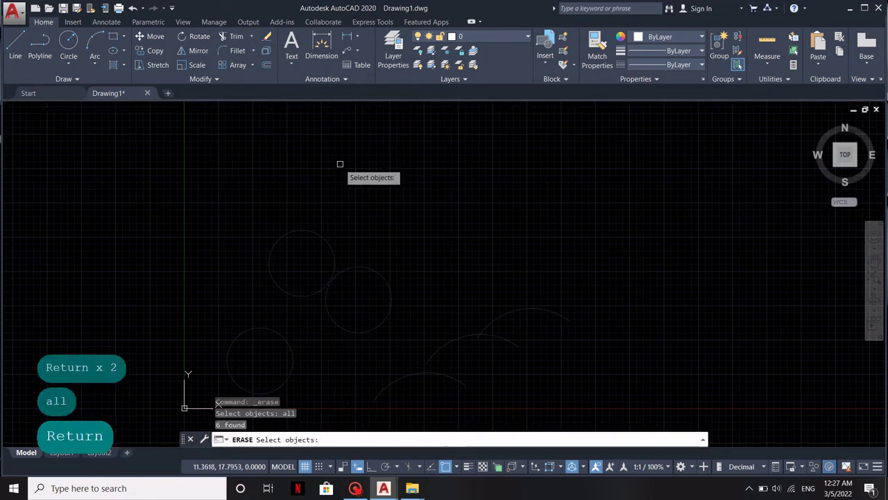
{"action": "key", "text": "Return"}
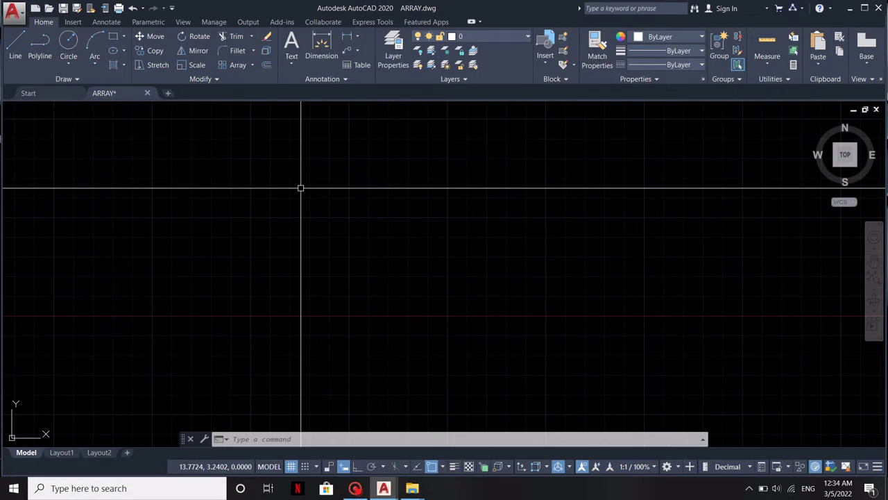
- Start a polyline in the empty area of the ARRAY drawing with starting and ending widths of 0.5
{"action": "middle_click_drag", "start_coordinate": [284, 209], "coordinate": [294, 253]}
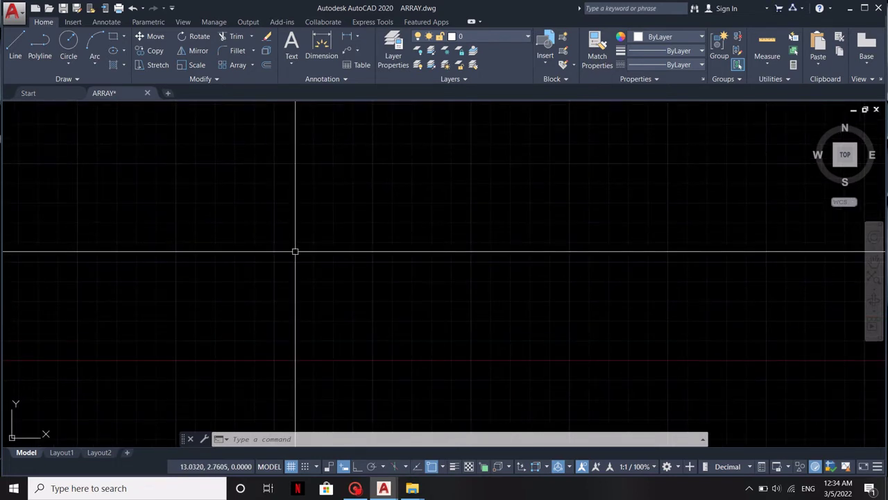
{"action": "type", "text": "pl"}
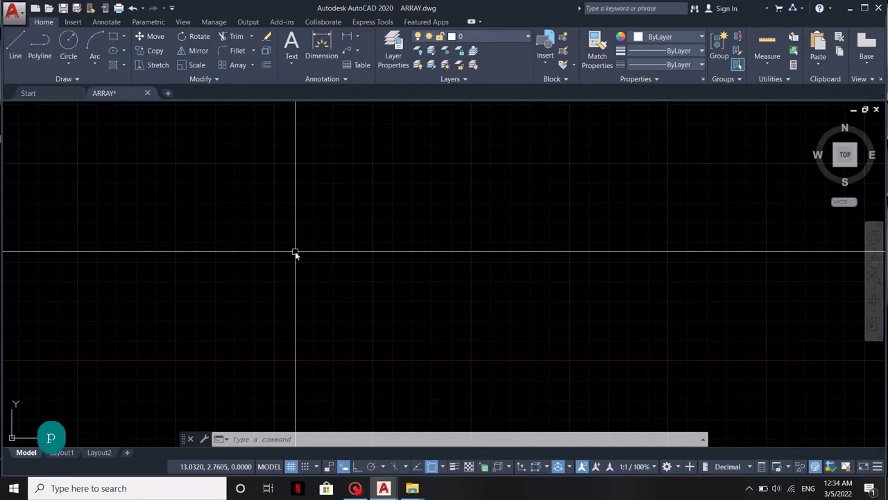
{"action": "key", "text": "space"}
{"action": "left_click", "coordinate": [231, 235]}
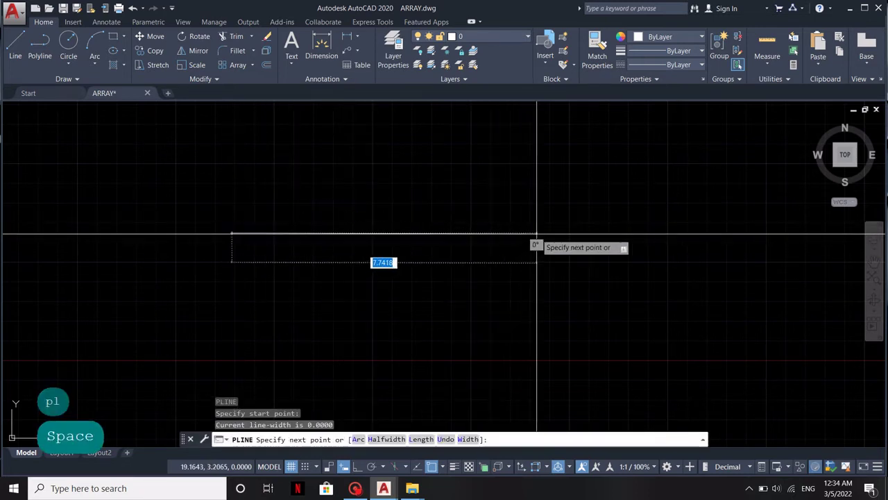
{"action": "type", "text": "w"}
{"action": "key", "text": "space"}
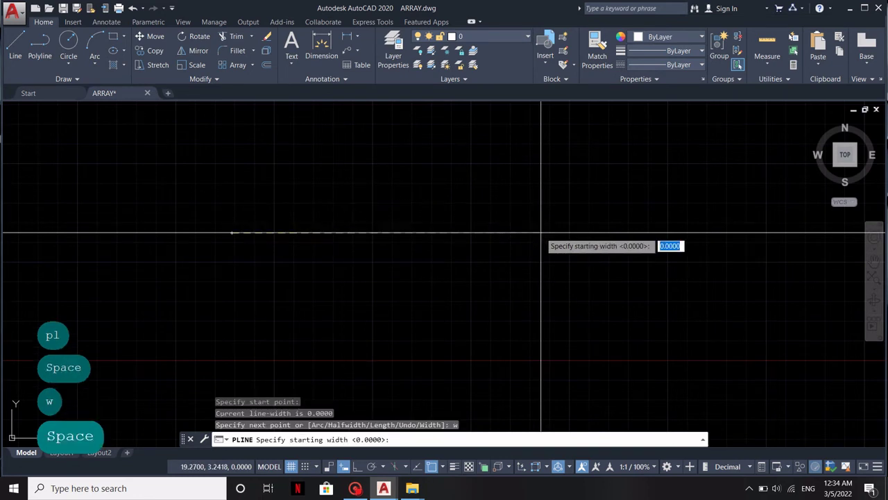
{"action": "type", "text": "0."}
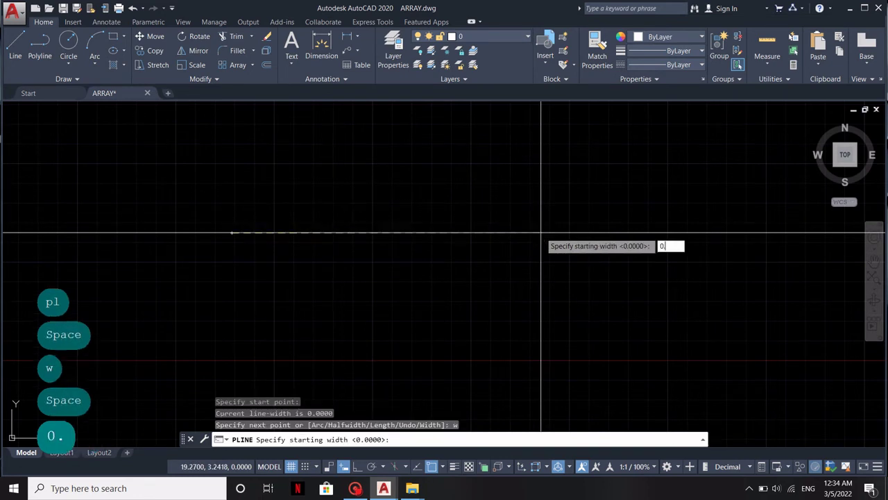
{"action": "type", "text": "5"}
{"action": "key", "text": "Return"}
{"action": "type", "text": "0"}
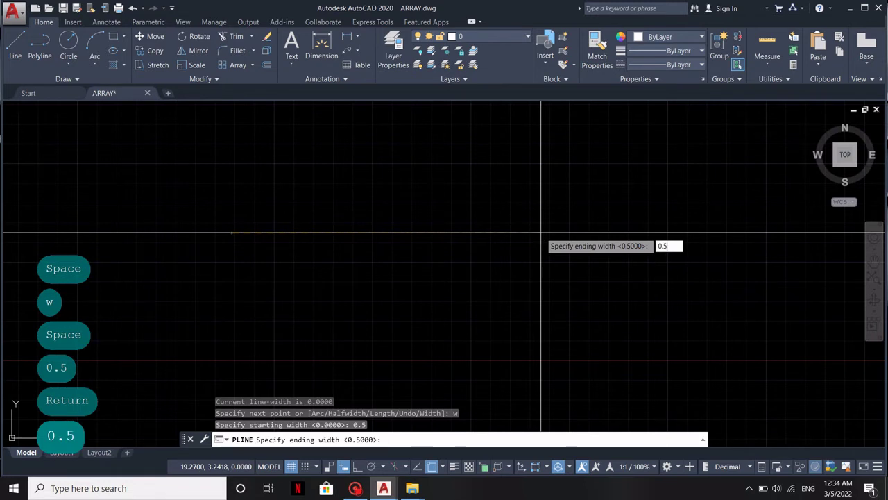
{"action": "type", "text": ".5"}
{"action": "key", "text": "Return"}
- Draw the polyline's first straight segment horizontally to the right, about 12.28 units long
{"action": "scroll", "coordinate": [540, 232], "scroll_direction": "down", "scroll_amount": 2}
{"action": "middle_click_drag", "start_coordinate": [538, 243], "coordinate": [396, 244]}
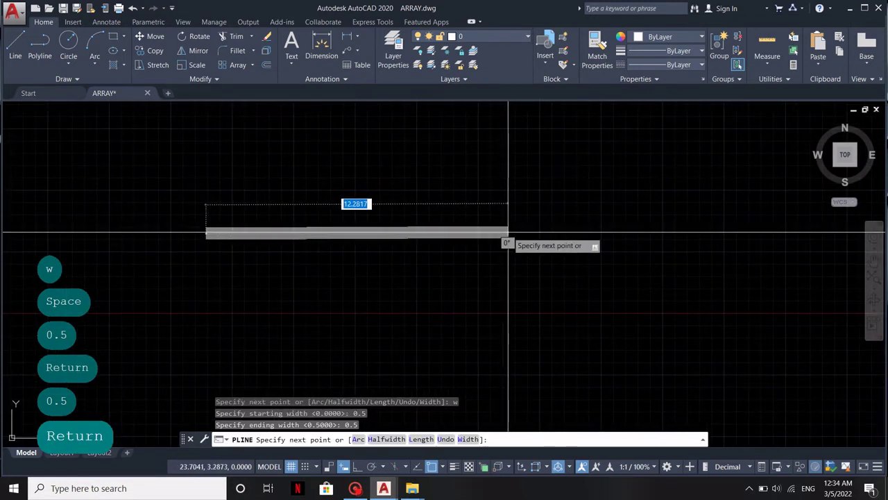
{"action": "left_click", "coordinate": [507, 233]}
- Continue the polyline with a large clockwise arc about 10.45 units long and a smaller reverse arc about 5.13 units long, and finish it
{"action": "type", "text": "a"}
{"action": "key", "text": "space"}
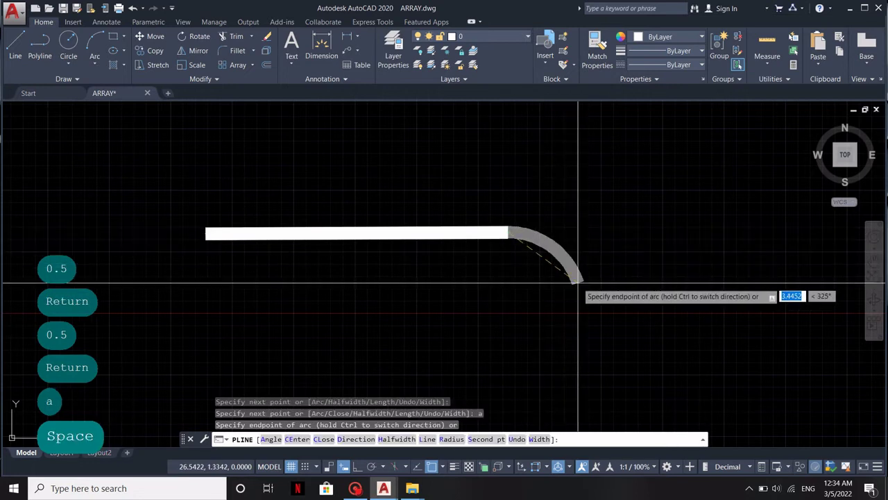
{"action": "left_click", "coordinate": [470, 360]}
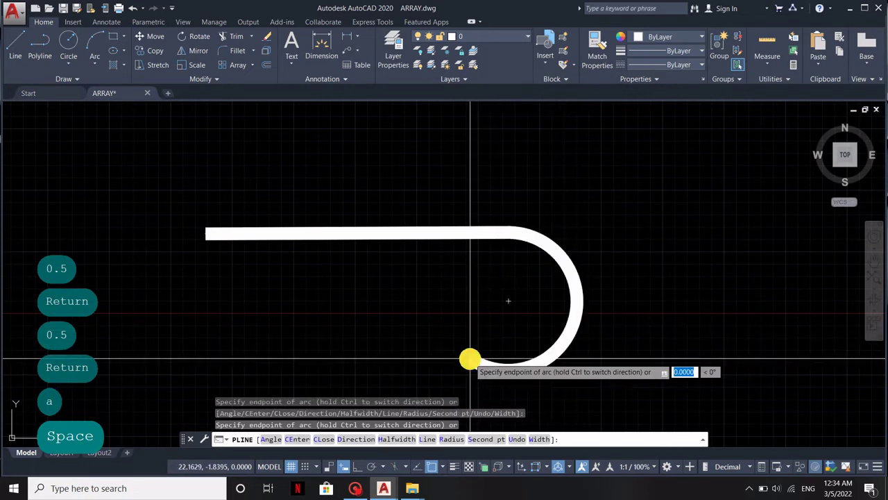
{"action": "left_click", "coordinate": [361, 377]}
{"action": "scroll", "coordinate": [406, 304], "scroll_direction": "down", "scroll_amount": 2}
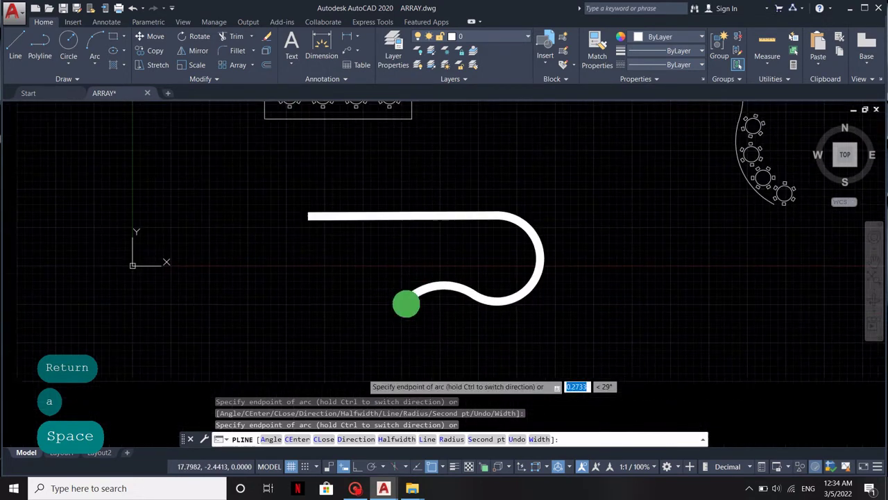
{"action": "right_click", "coordinate": [407, 308]}
{"action": "key", "text": "Return"}
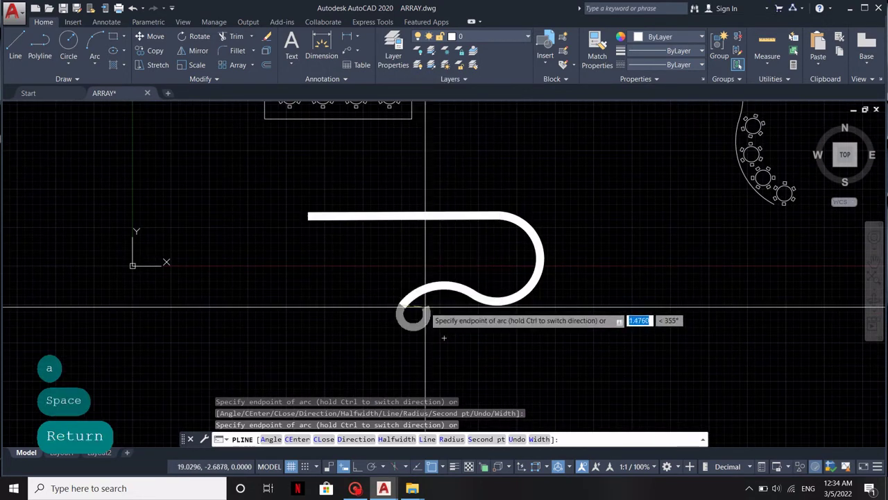
{"action": "key", "text": "space"}
- Select the finished wide polyline with a crossing window to check whether its segments form one object
{"action": "scroll", "coordinate": [426, 308], "scroll_direction": "up", "scroll_amount": 2}
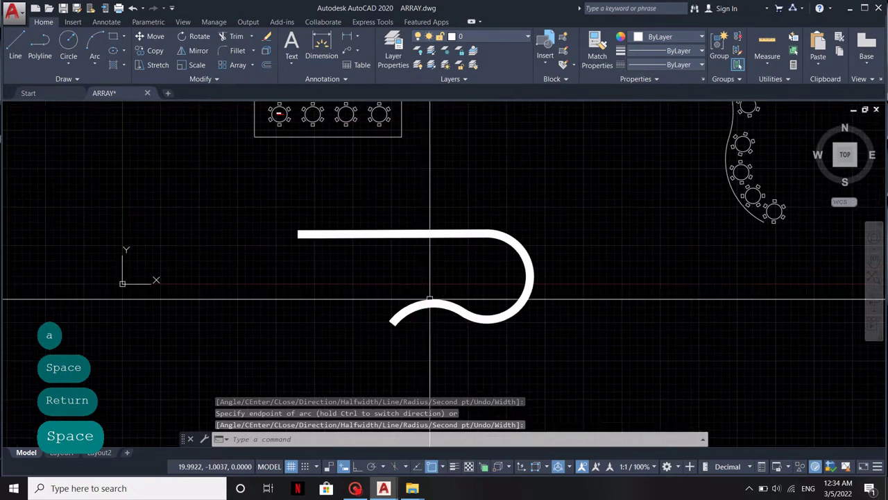
{"action": "left_click", "coordinate": [452, 194]}
{"action": "left_click", "coordinate": [423, 215]}
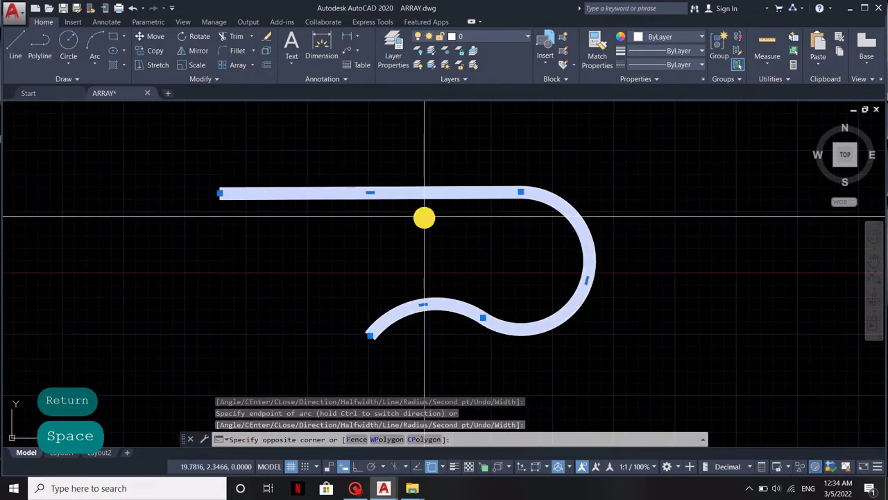
{"action": "key", "text": "Escape"}
{"action": "middle_click_drag", "start_coordinate": [376, 236], "coordinate": [382, 236]}
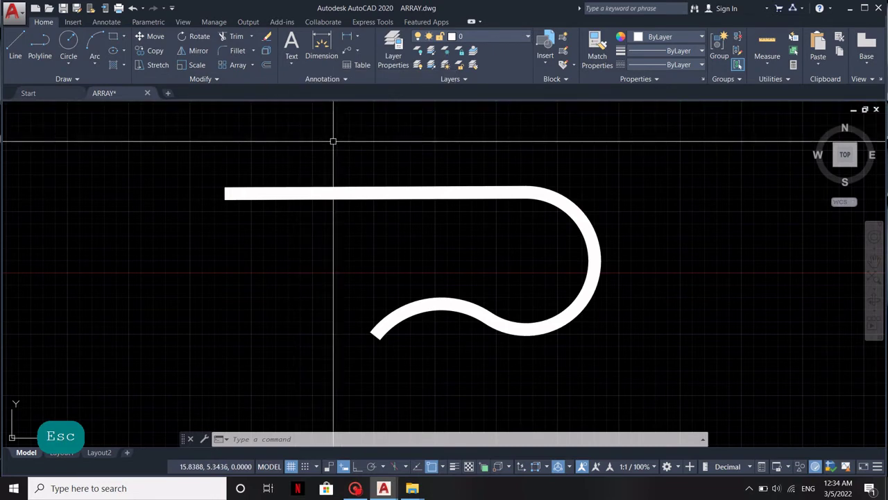
- Explode the wide polyline into its separate line and arc segments
{"action": "left_click", "coordinate": [267, 52]}
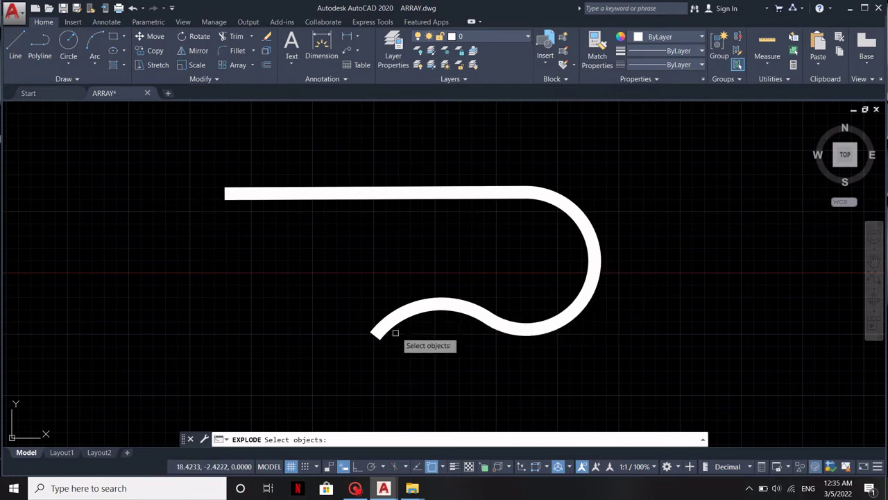
{"action": "left_click", "coordinate": [305, 199]}
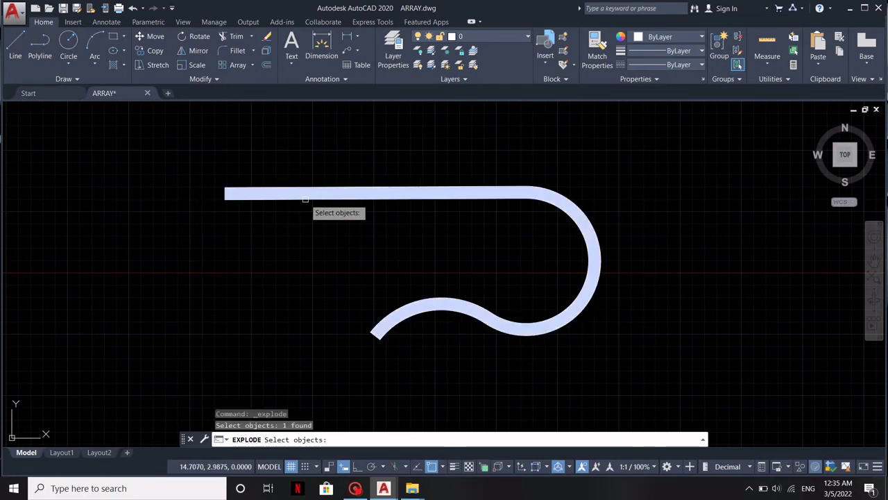
{"action": "key", "text": "Return"}
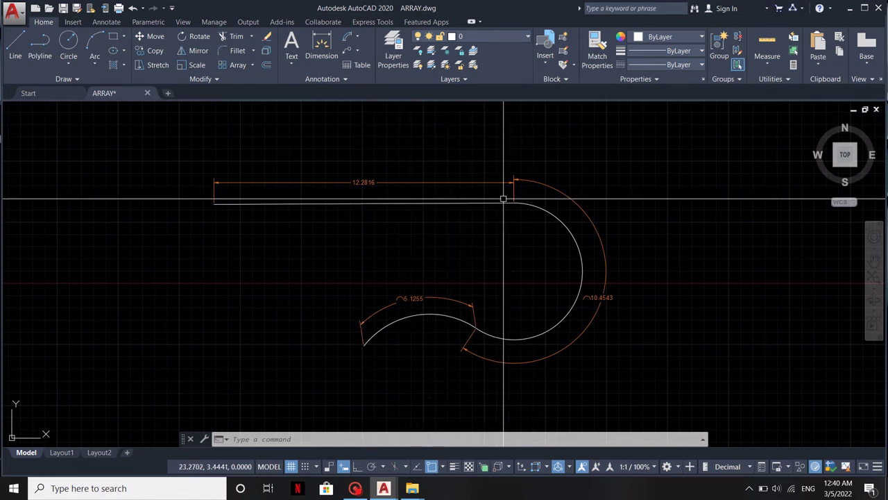
- Explode the linear dimension and both arc length dimensions around the line and arcs
{"action": "left_click", "coordinate": [266, 52]}
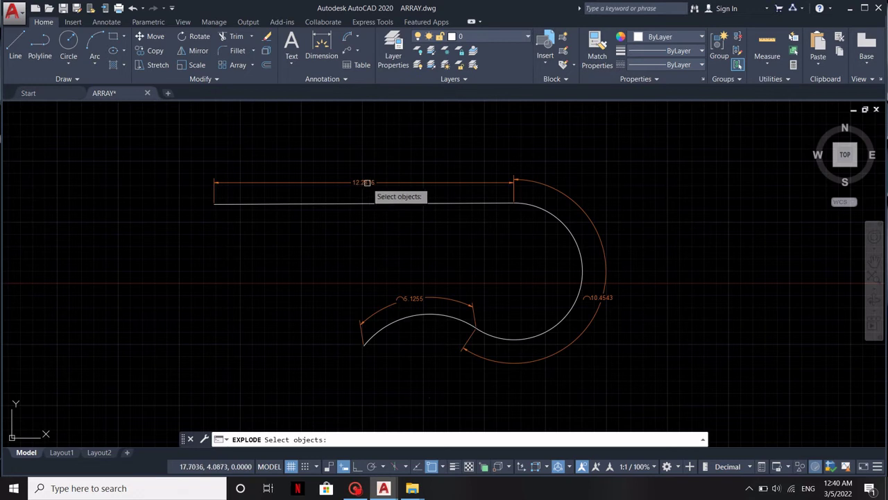
{"action": "left_click", "coordinate": [567, 201]}
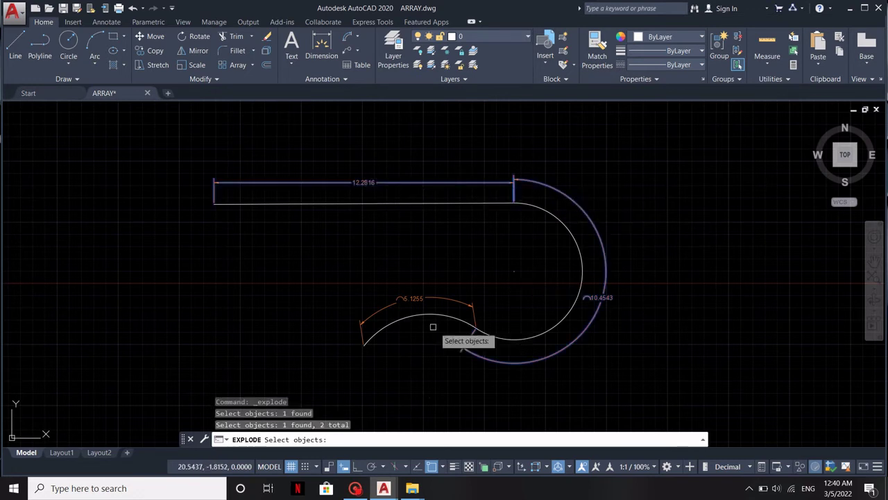
{"action": "left_click", "coordinate": [426, 301]}
{"action": "left_click", "coordinate": [400, 279]}
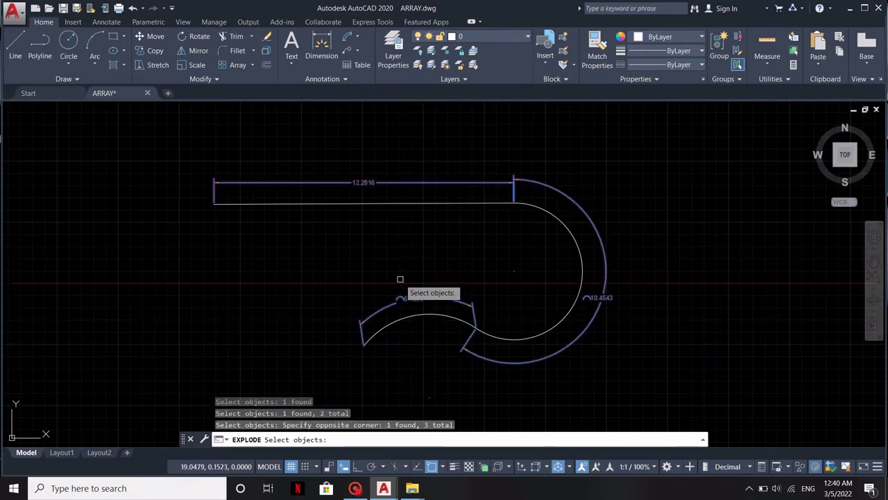
{"action": "key", "text": "Return"}
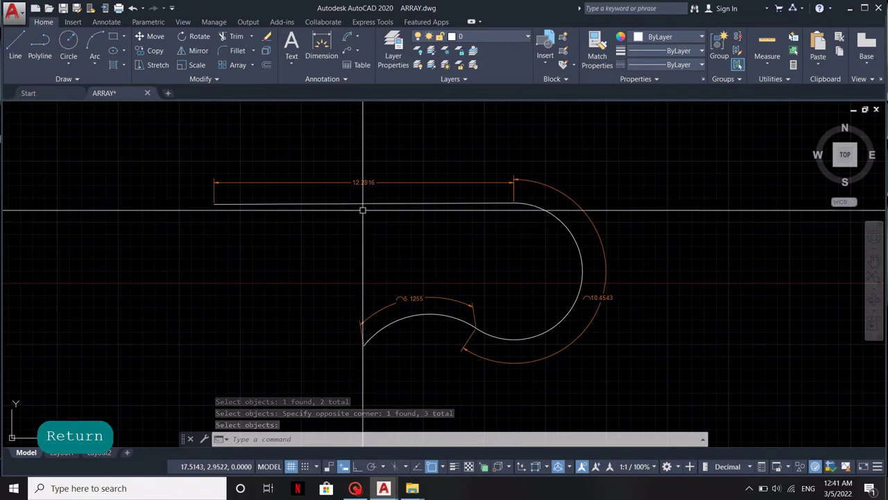
- Select the exploded linear dimension's text and the dimension line, arrowhead and extension line at its left end to check their separation
{"action": "scroll", "coordinate": [372, 201], "scroll_direction": "up", "scroll_amount": 3}
{"action": "left_click", "coordinate": [345, 163]}
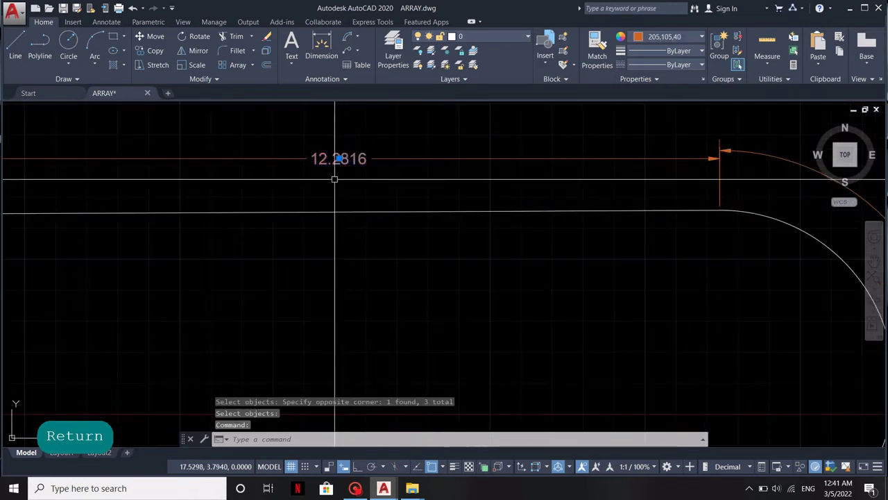
{"action": "scroll", "coordinate": [398, 234], "scroll_direction": "up", "scroll_amount": 2}
{"action": "middle_click_drag", "start_coordinate": [327, 217], "coordinate": [372, 220]}
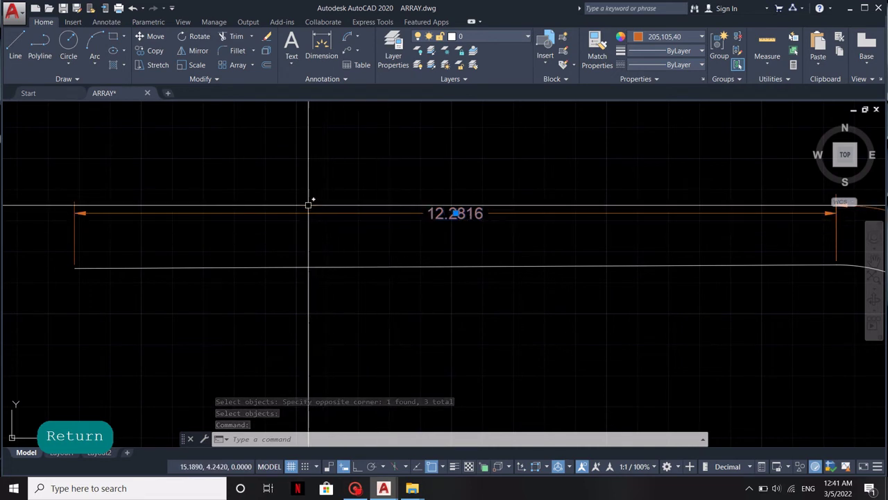
{"action": "left_click", "coordinate": [174, 204]}
{"action": "left_click", "coordinate": [74, 234]}
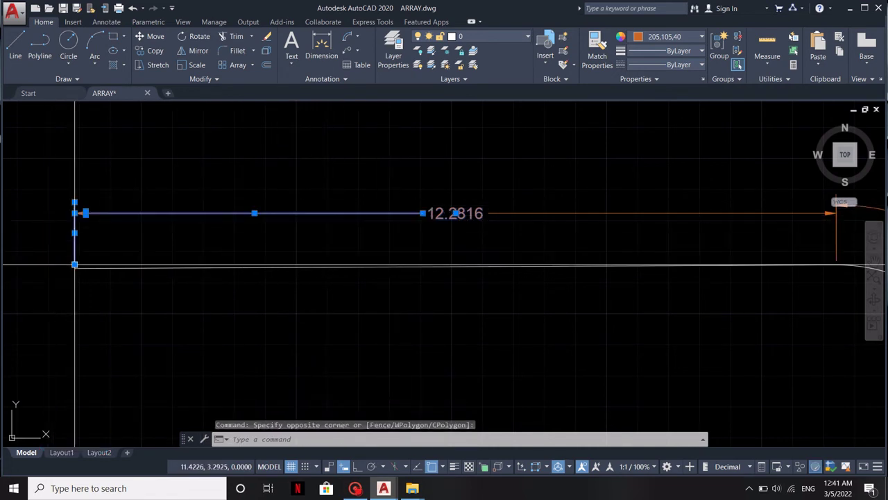
{"action": "key", "text": "Escape"}
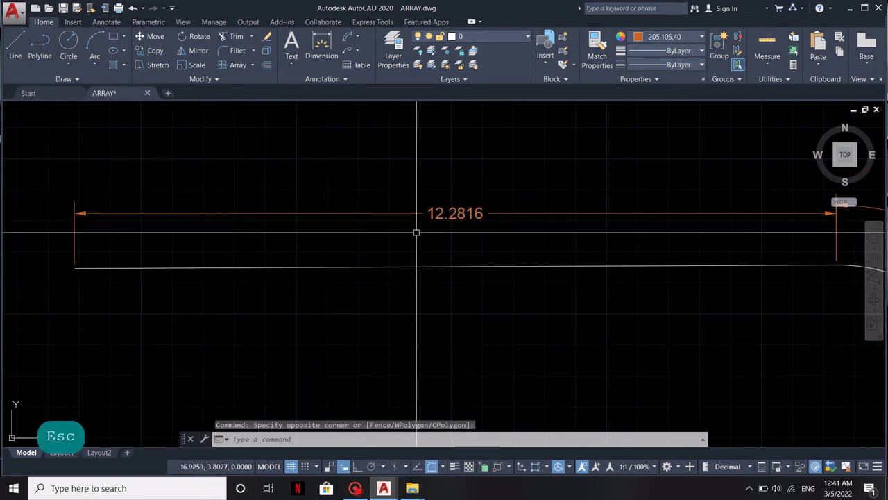
- Check the right half of the exploded linear dimension and the arrowheads where it meets the large arc's dimension
{"action": "middle_click_drag", "start_coordinate": [446, 232], "coordinate": [324, 220]}
{"action": "key", "text": "Escape"}
{"action": "left_click", "coordinate": [589, 200]}
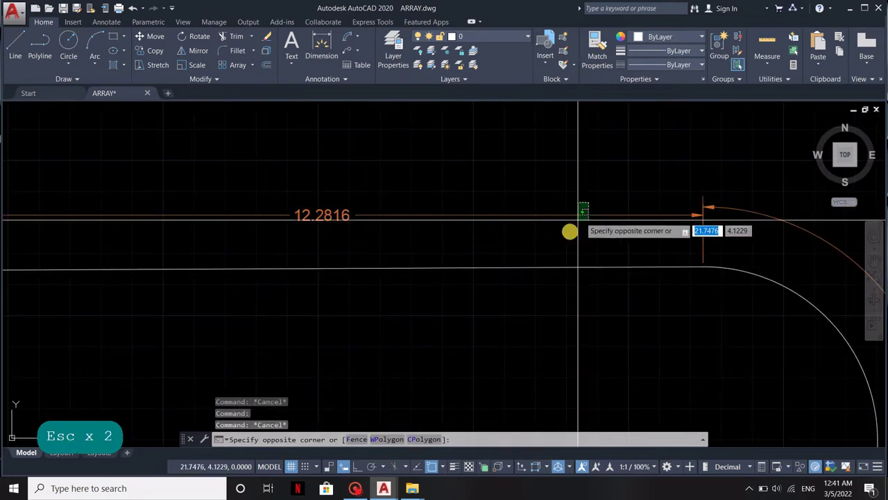
{"action": "left_click", "coordinate": [572, 231]}
{"action": "middle_click_drag", "start_coordinate": [702, 240], "coordinate": [584, 240]}
{"action": "key", "text": "Escape"}
{"action": "left_click", "coordinate": [595, 228]}
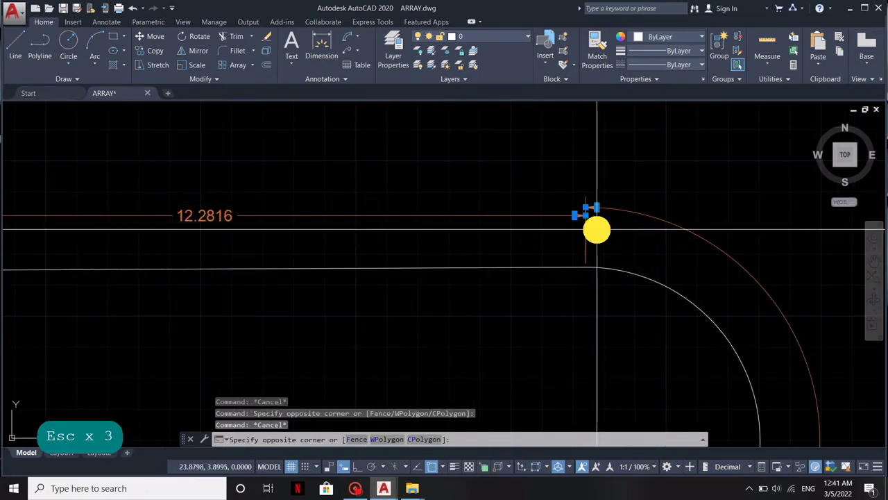
{"action": "scroll", "coordinate": [593, 215], "scroll_direction": "up", "scroll_amount": 5}
{"action": "key", "text": "Escape"}
{"action": "key", "text": "Escape"}
{"action": "scroll", "coordinate": [590, 208], "scroll_direction": "down", "scroll_amount": 5}
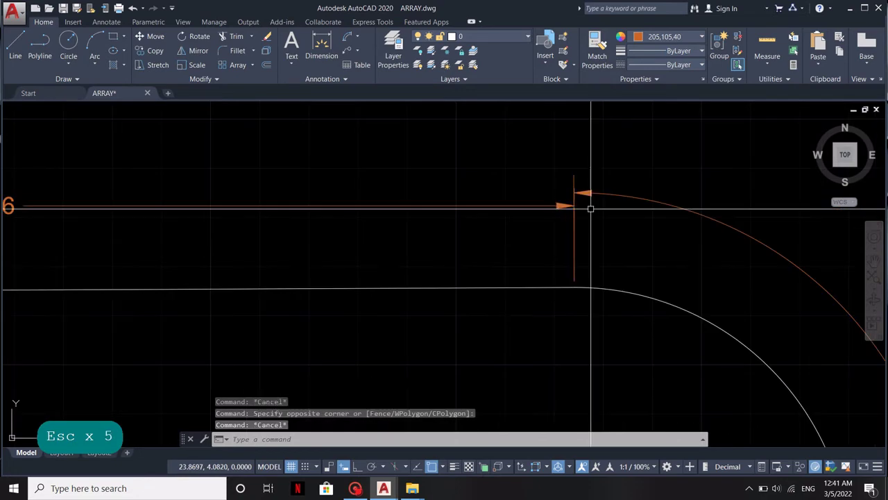
{"action": "scroll", "coordinate": [611, 241], "scroll_direction": "up", "scroll_amount": 2}
{"action": "mouse_move", "coordinate": [611, 240]}
{"action": "middle_mouse_down"}
{"action": "mouse_move", "coordinate": [592, 232]}
{"action": "mouse_move", "coordinate": [521, 240]}
{"action": "middle_mouse_up"}
{"action": "scroll", "coordinate": [585, 236], "scroll_direction": "down", "scroll_amount": 2}
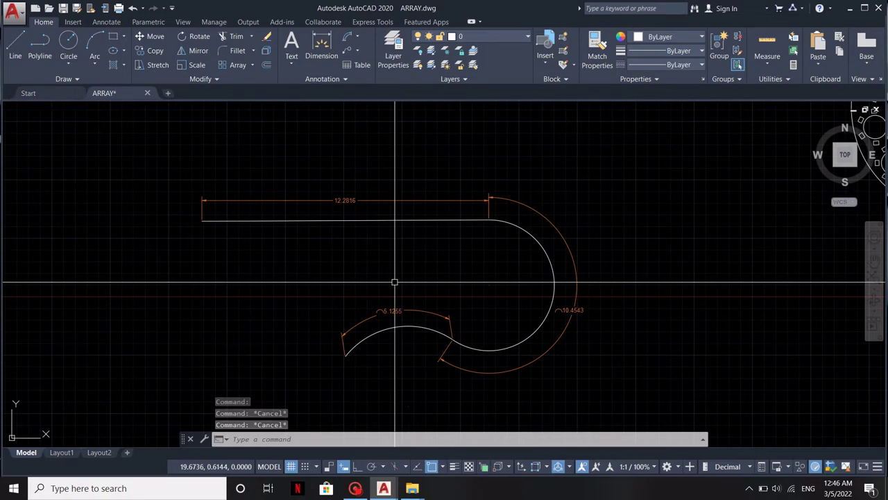
- Explode the rectangular array of round tables and chairs in the ARRAYRECT example
{"action": "middle_click", "coordinate": [392, 283]}
{"action": "middle_click", "coordinate": [393, 283]}
{"action": "scroll", "coordinate": [462, 234], "scroll_direction": "up", "scroll_amount": 1}
{"action": "scroll", "coordinate": [219, 284], "scroll_direction": "up", "scroll_amount": 2}
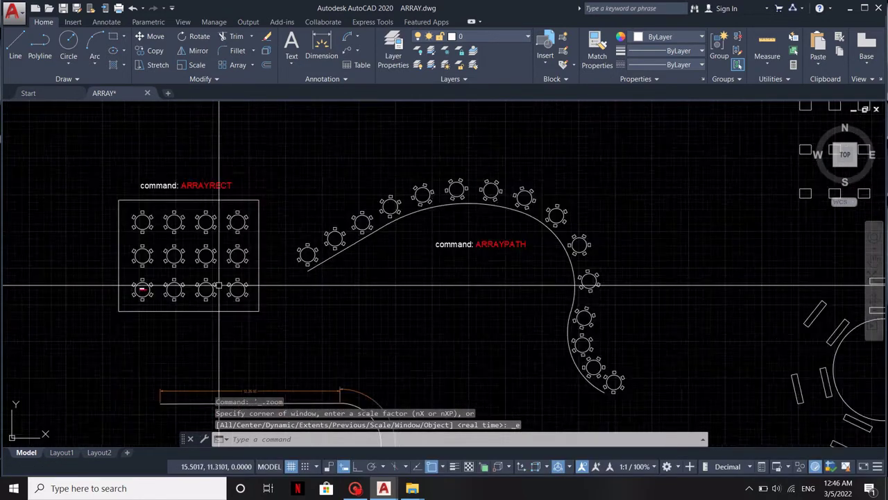
{"action": "scroll", "coordinate": [219, 285], "scroll_direction": "up", "scroll_amount": 2}
{"action": "mouse_move", "coordinate": [219, 285]}
{"action": "middle_mouse_down"}
{"action": "mouse_move", "coordinate": [328, 317]}
{"action": "mouse_move", "coordinate": [314, 294]}
{"action": "mouse_move", "coordinate": [329, 297]}
{"action": "middle_mouse_up"}
{"action": "scroll", "coordinate": [303, 301], "scroll_direction": "up", "scroll_amount": 2}
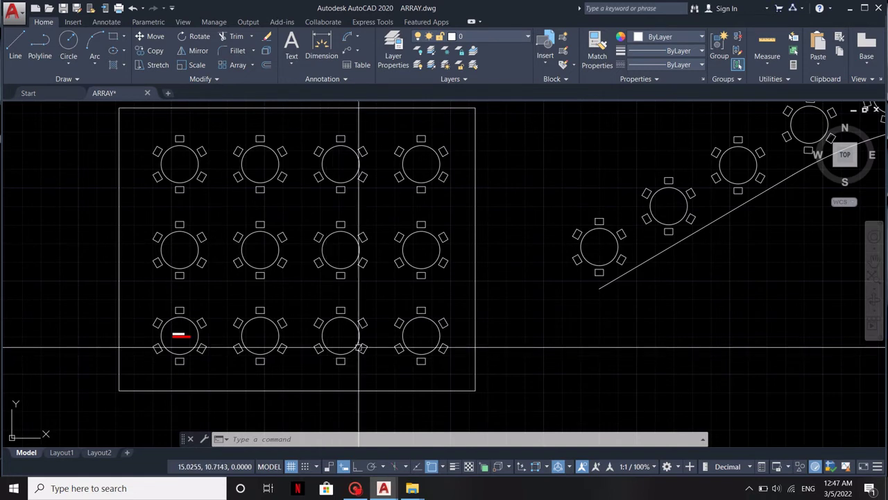
{"action": "middle_click_drag", "start_coordinate": [443, 304], "coordinate": [482, 301]}
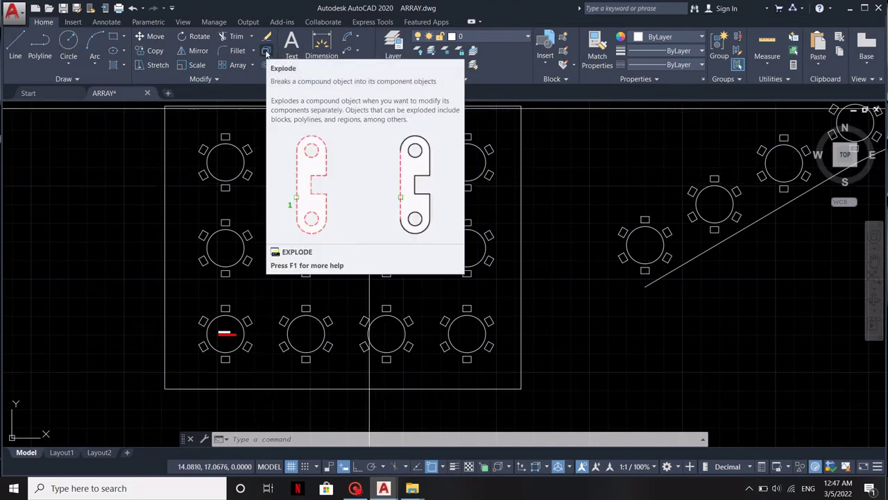
{"action": "left_click", "coordinate": [266, 54]}
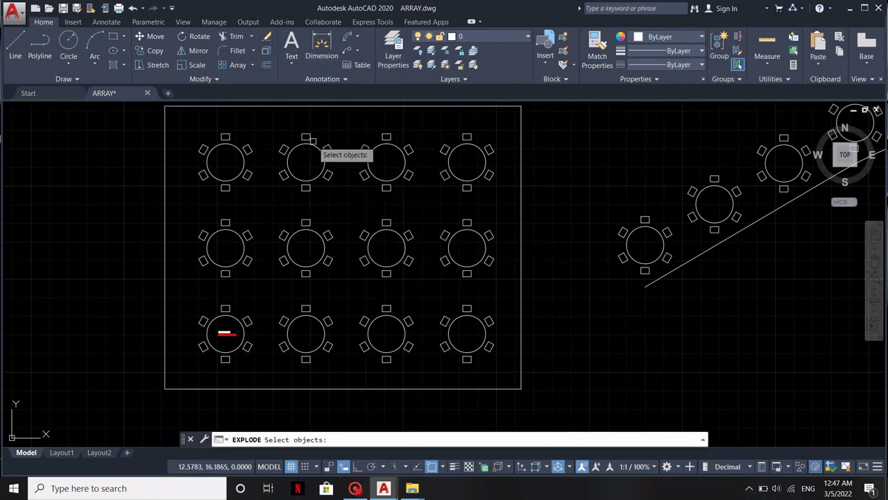
{"action": "left_click", "coordinate": [306, 137]}
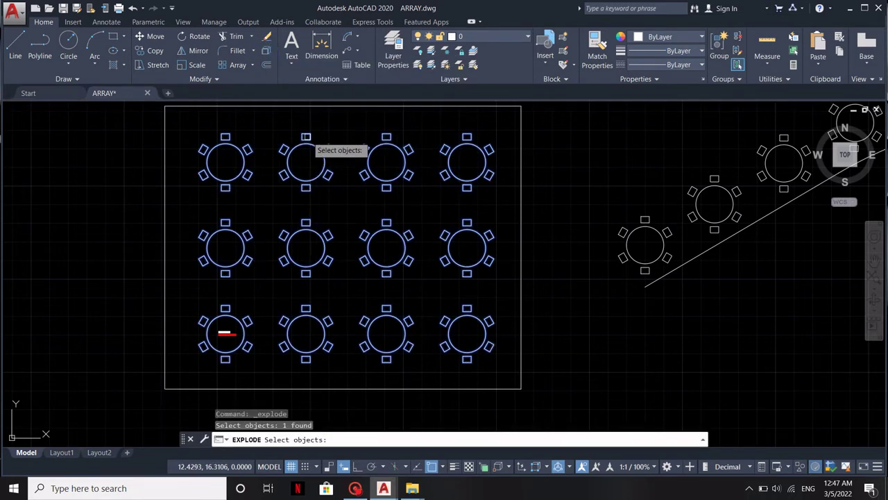
{"action": "key", "text": "Return"}
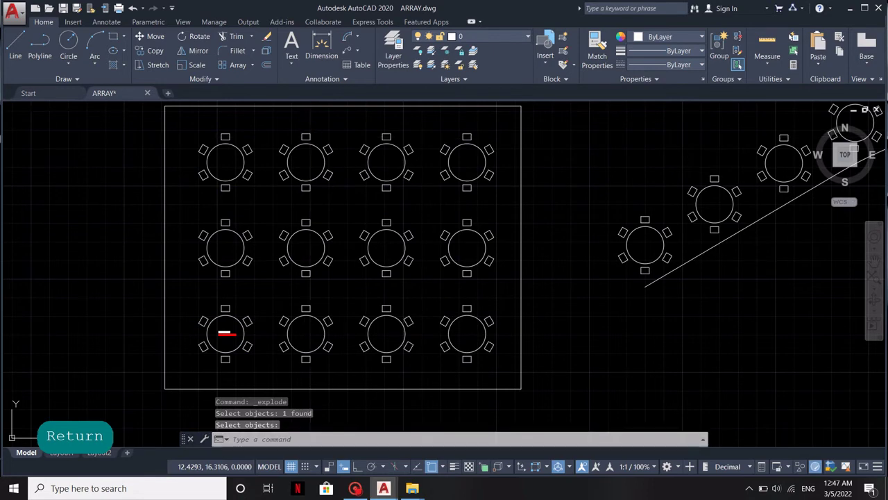
- Select the chair rings of the first three tables in the upper row to check that they are separate objects
{"action": "left_click", "coordinate": [225, 137]}
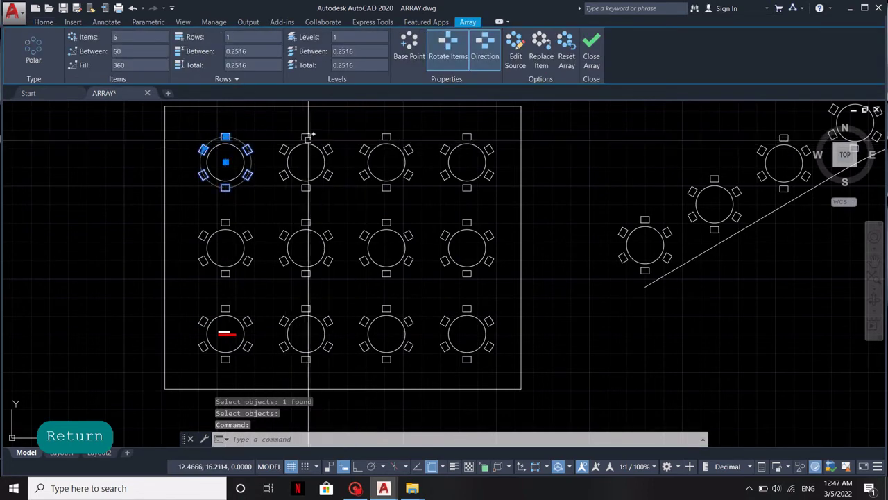
{"action": "left_click", "coordinate": [308, 137]}
{"action": "left_click", "coordinate": [376, 143]}
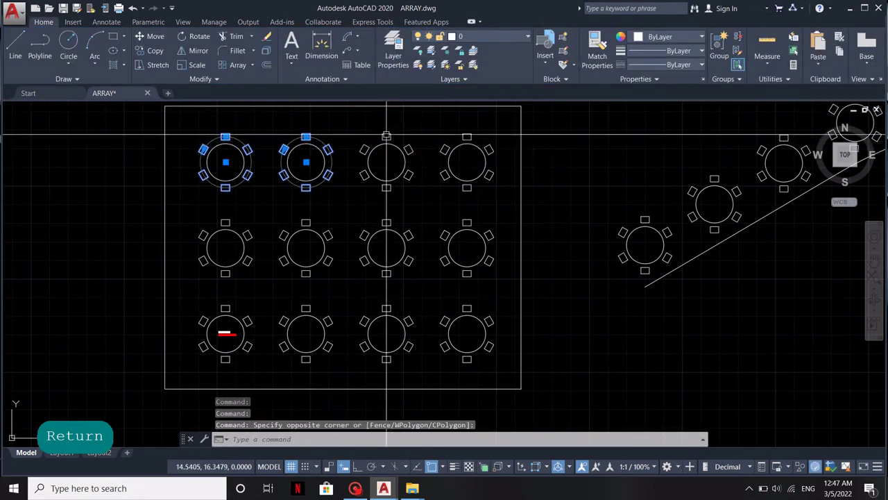
{"action": "left_click", "coordinate": [388, 134]}
{"action": "key", "text": "Escape"}
- Check the chair arrays around the upper-right table and the tables in the middle row individually
{"action": "left_click", "coordinate": [465, 164]}
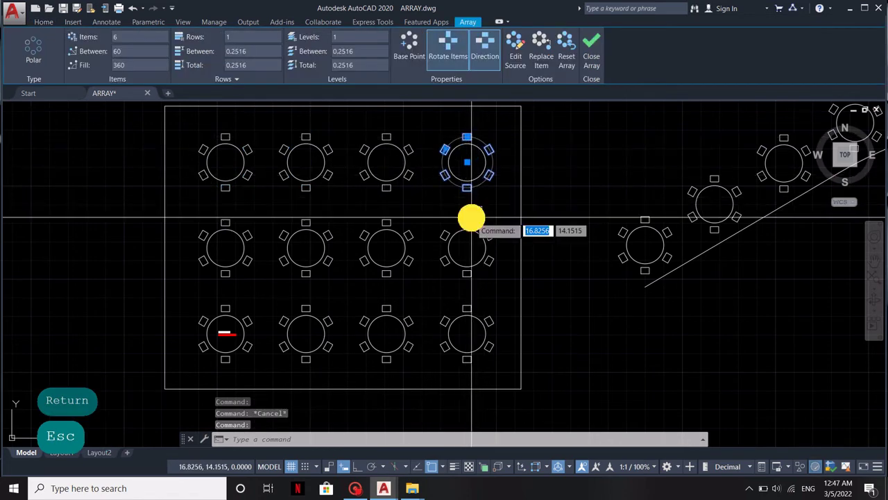
{"action": "left_click", "coordinate": [445, 233]}
{"action": "key", "text": "Escape"}
{"action": "left_click", "coordinate": [383, 224]}
{"action": "key", "text": "Escape"}
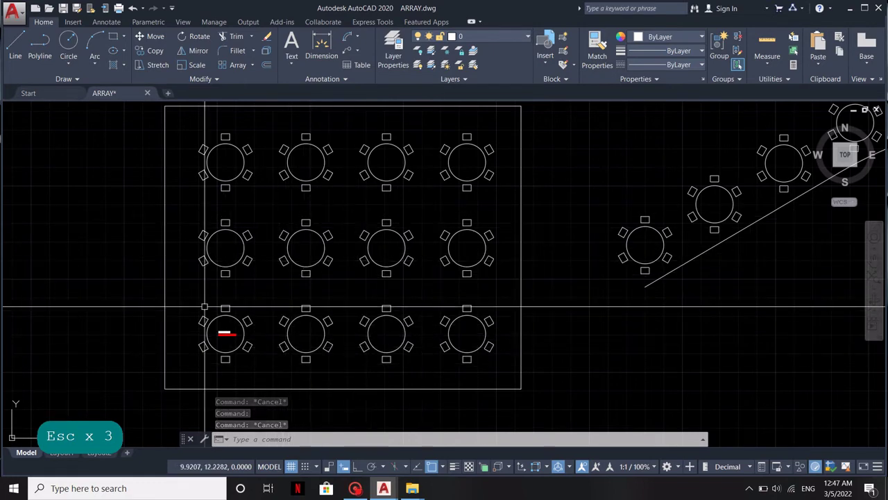
- Examine the polar chair array around the lower-left table containing the ARRAYPOLAR label
{"action": "left_click", "coordinate": [224, 333]}
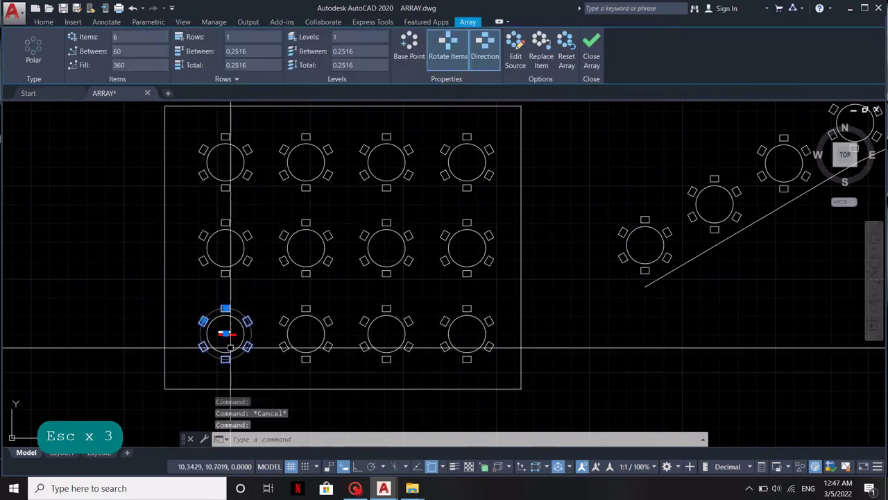
{"action": "key", "text": "Escape"}
{"action": "middle_click_drag", "start_coordinate": [224, 338], "coordinate": [241, 320]}
{"action": "scroll", "coordinate": [240, 320], "scroll_direction": "up", "scroll_amount": 4}
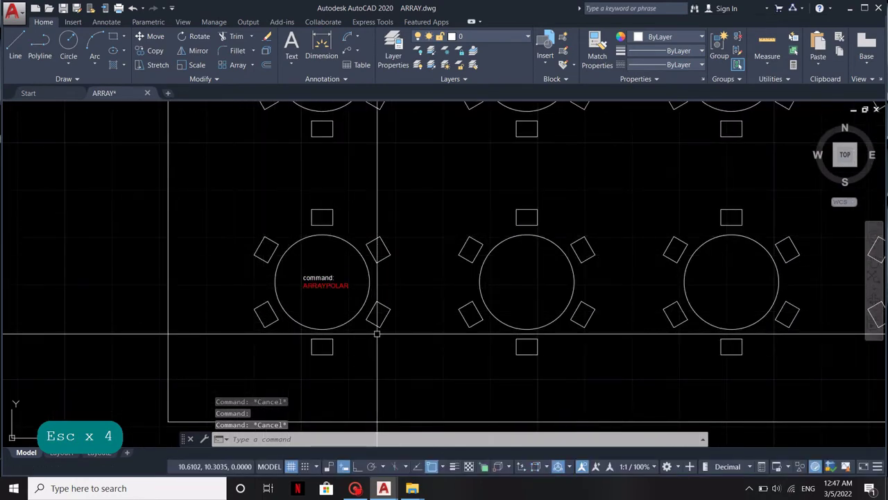
- Explode the polar chair array around the lower-left table containing the ARRAYPOLAR label
{"action": "left_click", "coordinate": [267, 50]}
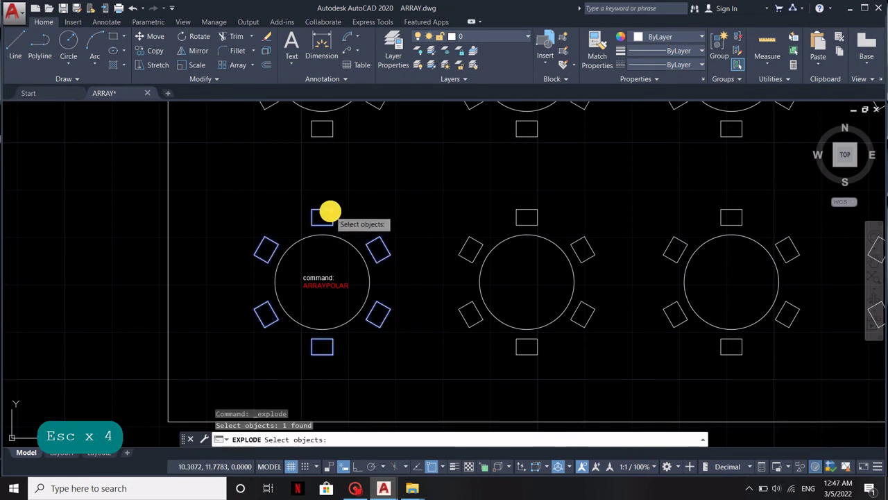
{"action": "key", "text": "Return"}
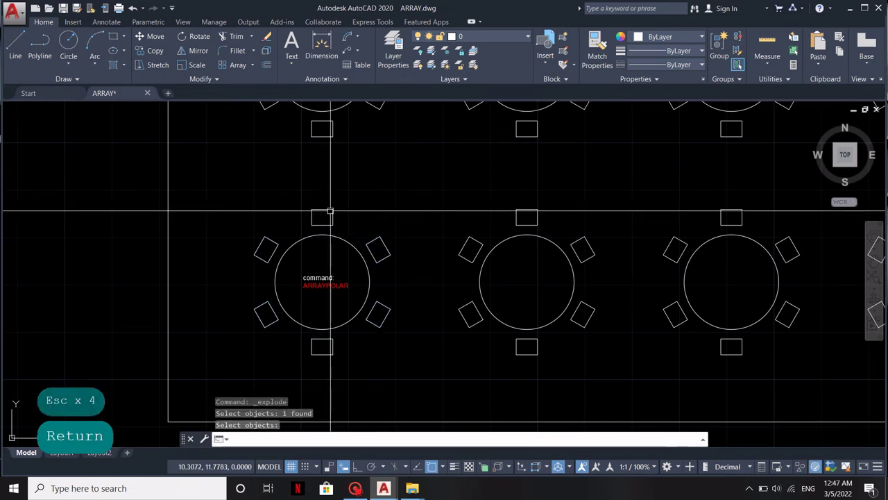
{"action": "key", "text": "Escape"}
- Select each of the six chairs around the ARRAYPOLAR table to check that they are separate objects
{"action": "left_click", "coordinate": [379, 244]}
{"action": "left_click", "coordinate": [387, 307]}
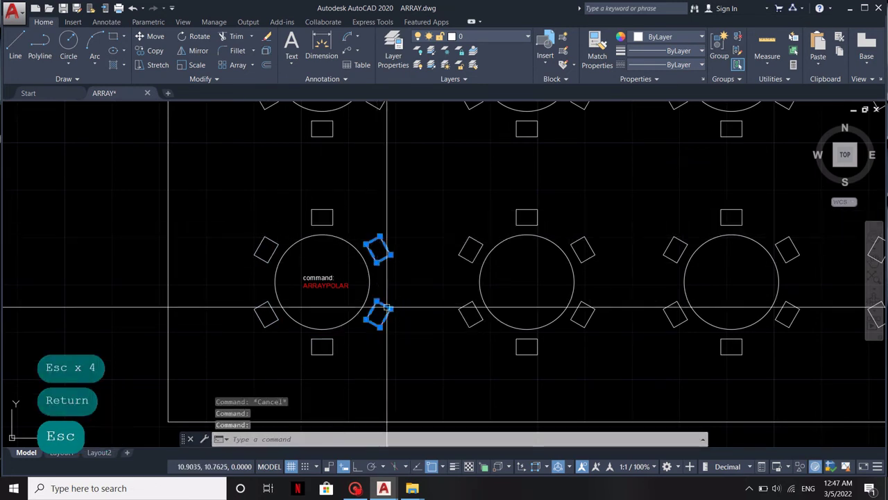
{"action": "left_click", "coordinate": [324, 348]}
{"action": "left_click", "coordinate": [258, 307]}
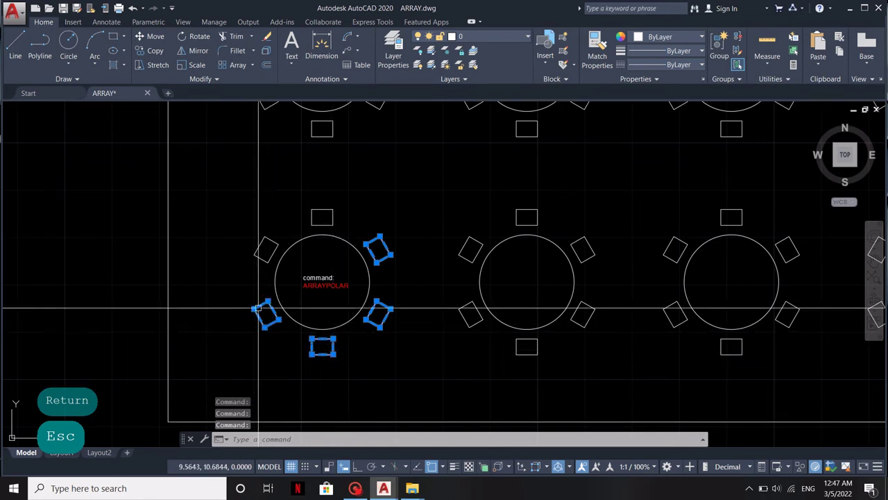
{"action": "left_click", "coordinate": [257, 245]}
{"action": "left_click", "coordinate": [325, 208]}
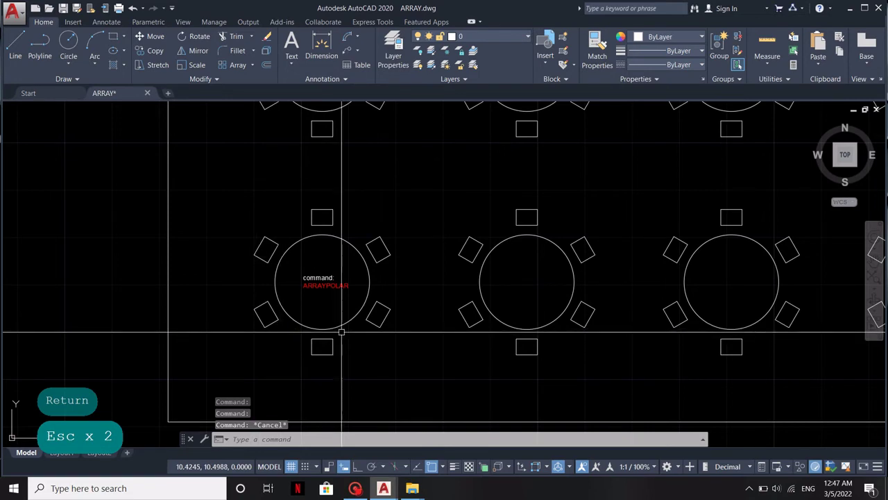
{"action": "scroll", "coordinate": [339, 327], "scroll_direction": "down", "scroll_amount": 4}
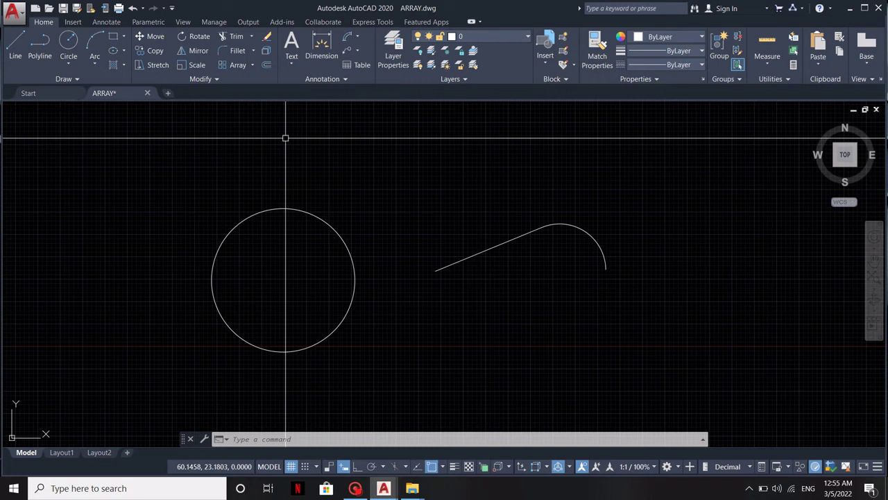
- Offset the circle outward twice at a distance of 3 to form three concentric circles
{"action": "left_click", "coordinate": [267, 64]}
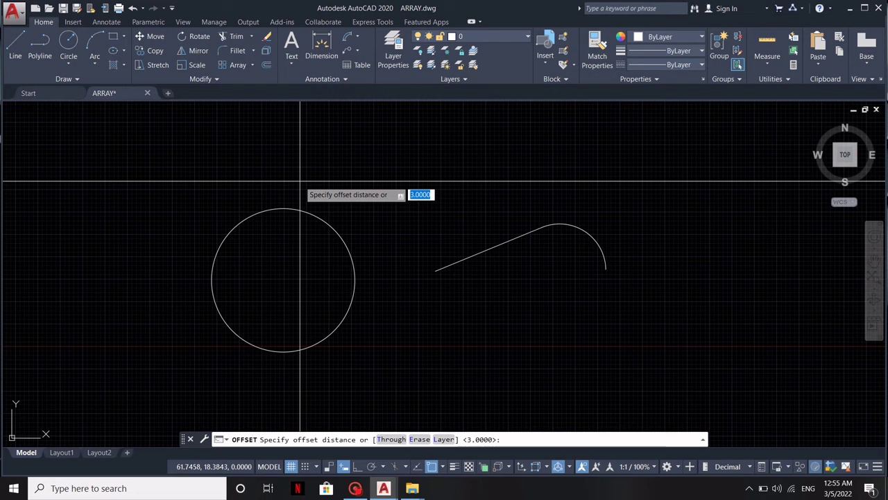
{"action": "type", "text": "3"}
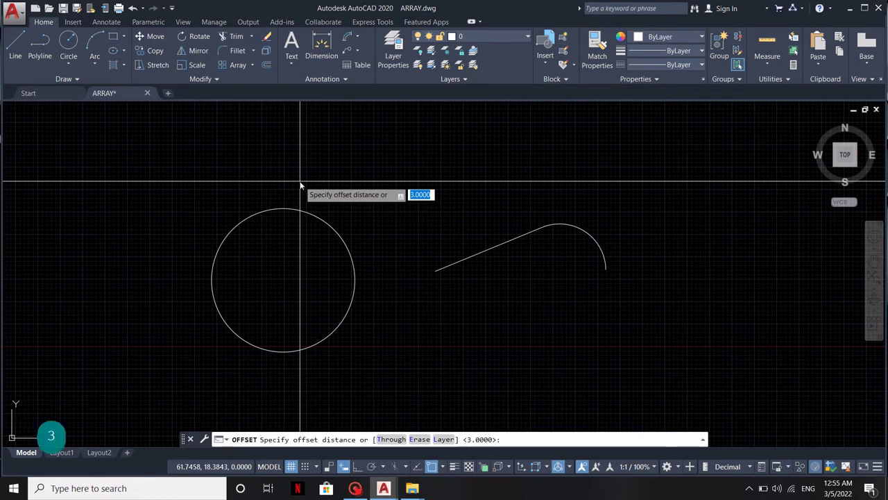
{"action": "key", "text": "Return"}
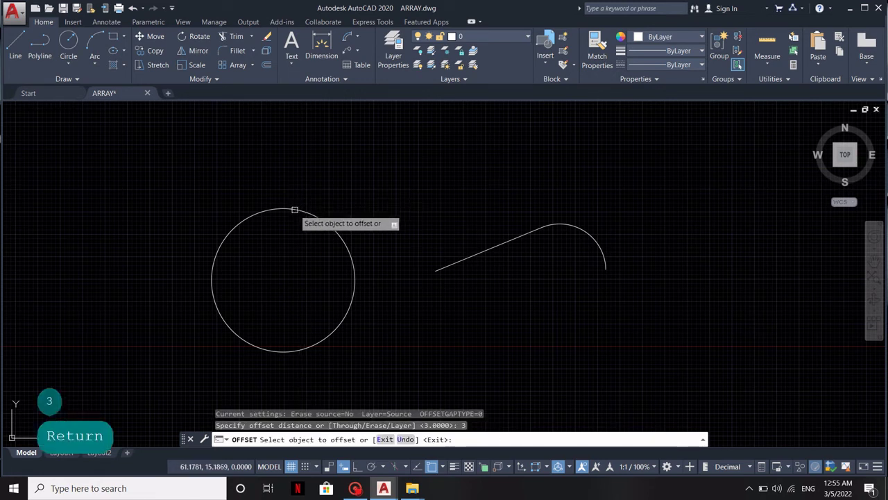
{"action": "left_click", "coordinate": [295, 209]}
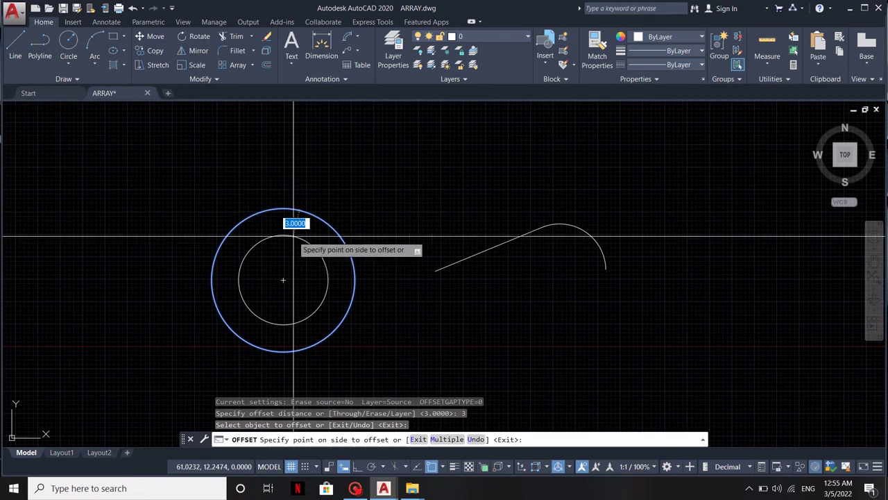
{"action": "left_click", "coordinate": [311, 177]}
{"action": "left_click", "coordinate": [309, 186]}
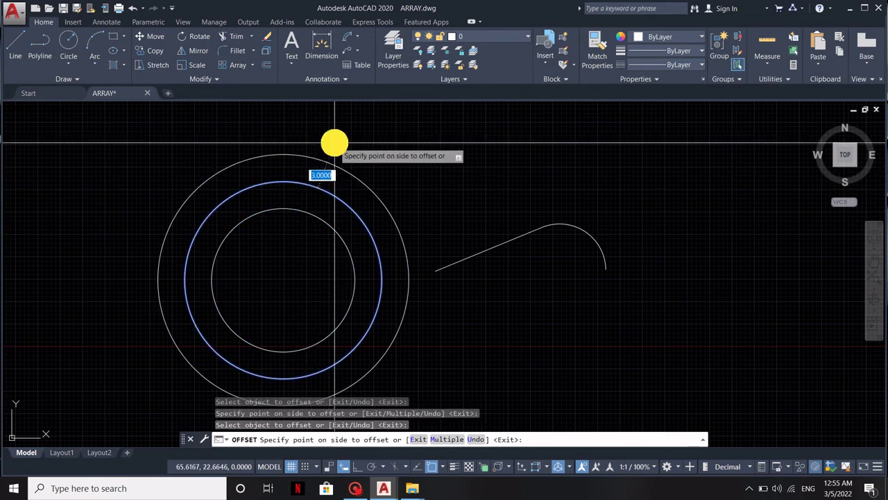
{"action": "left_click", "coordinate": [333, 143]}
- Offset the line-and-arc polyline twice below and once above the original at the same distance of 3
{"action": "left_click", "coordinate": [483, 247]}
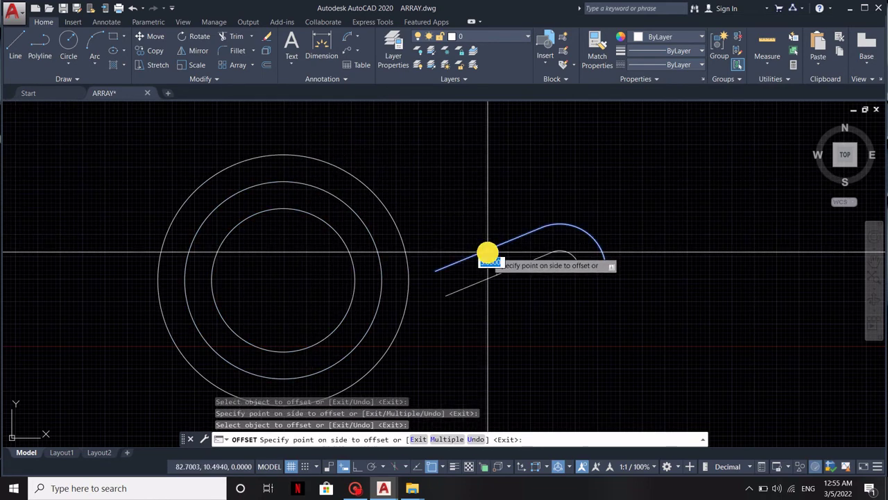
{"action": "left_click", "coordinate": [519, 276]}
{"action": "left_click", "coordinate": [521, 267]}
{"action": "left_click", "coordinate": [567, 322]}
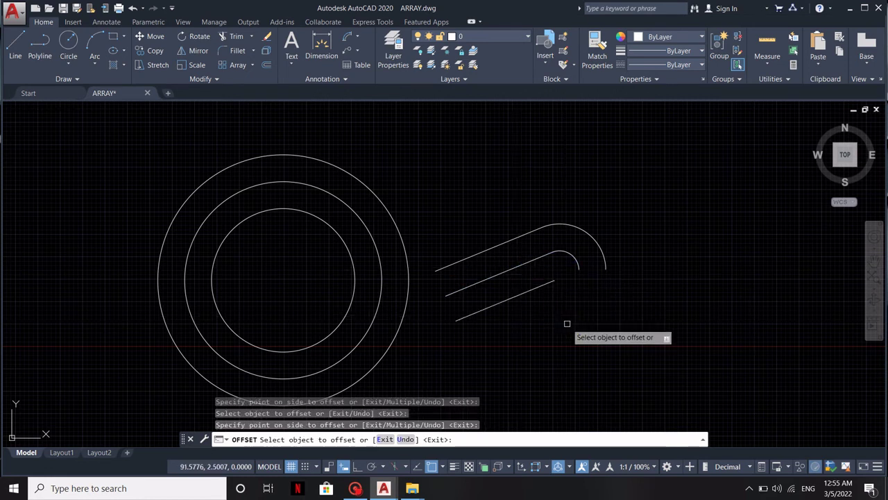
{"action": "left_click", "coordinate": [513, 240]}
{"action": "left_click", "coordinate": [473, 182]}
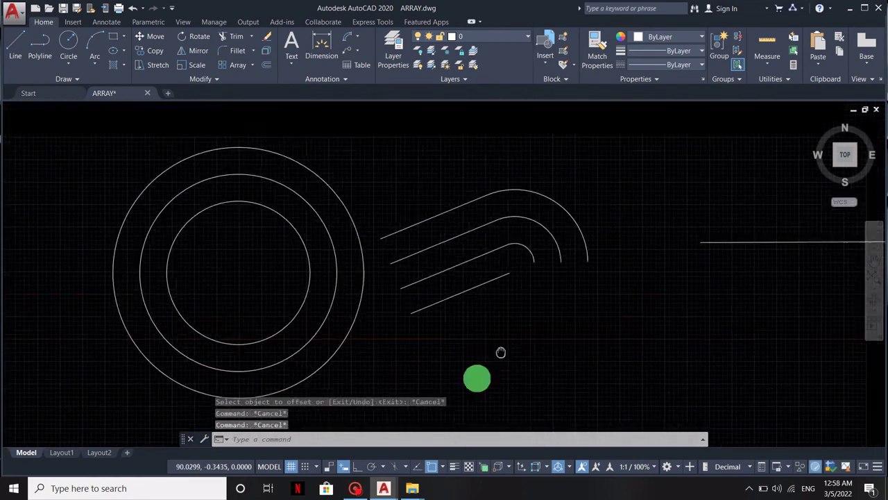
- Offset the horizontal line with the Through option so the copy aligns with the vertical line's lower endpoint
{"action": "scroll", "coordinate": [648, 323], "scroll_direction": "up", "scroll_amount": 5}
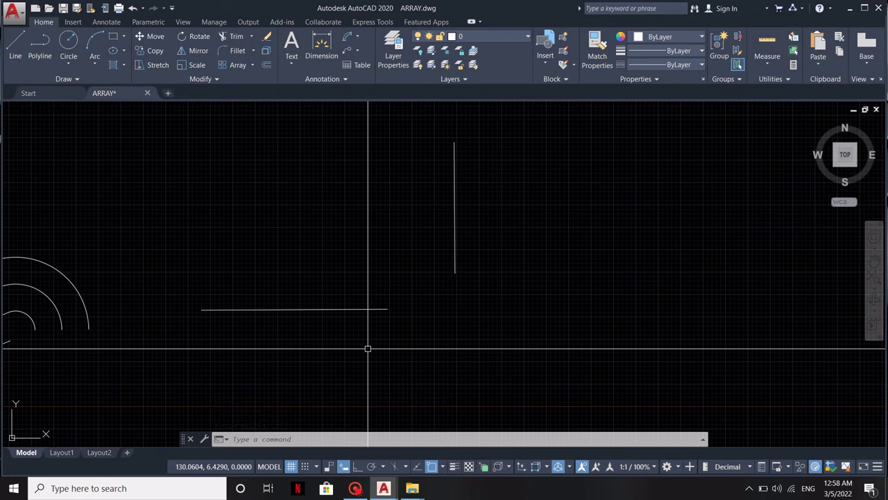
{"action": "left_click", "coordinate": [267, 64]}
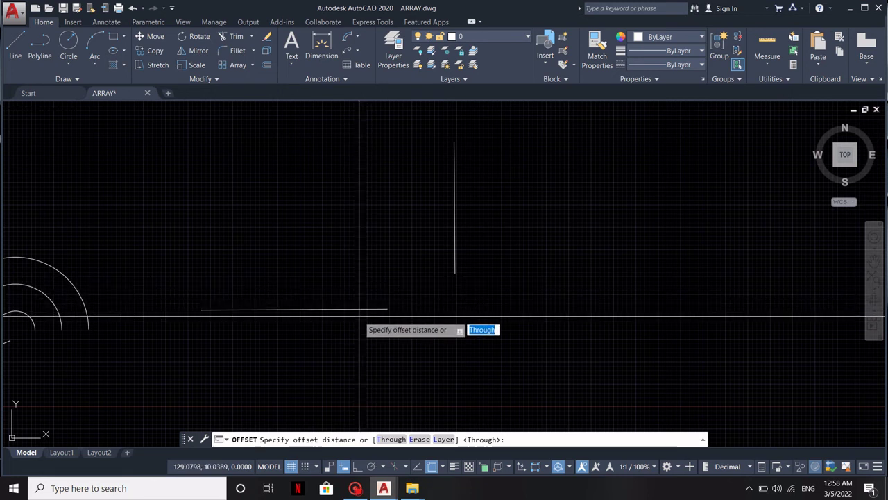
{"action": "type", "text": "t"}
{"action": "key", "text": "Return"}
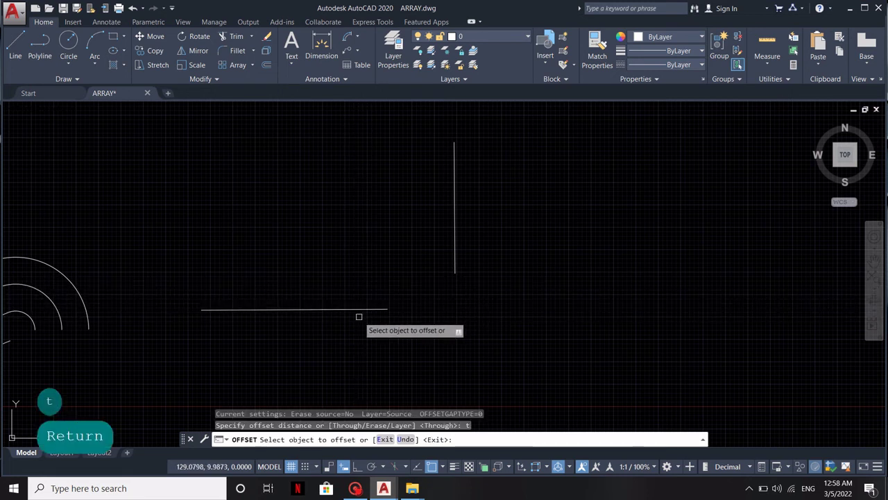
{"action": "left_click", "coordinate": [349, 310]}
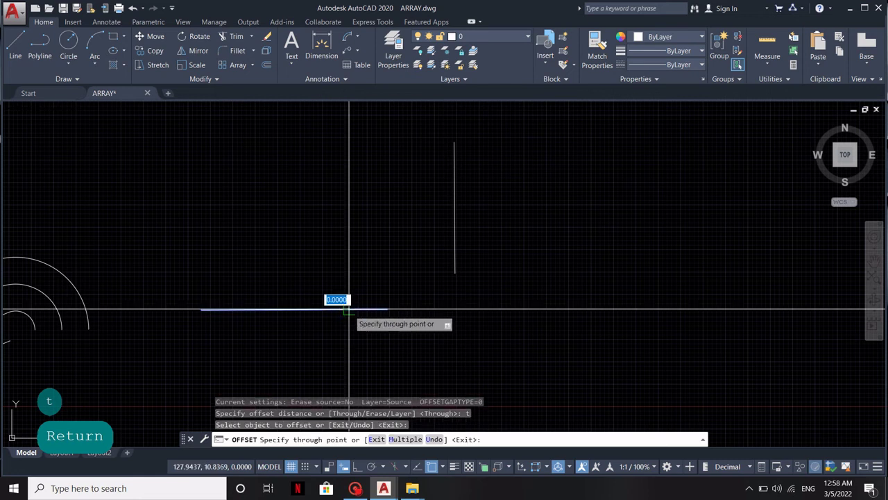
{"action": "left_click", "coordinate": [455, 273]}
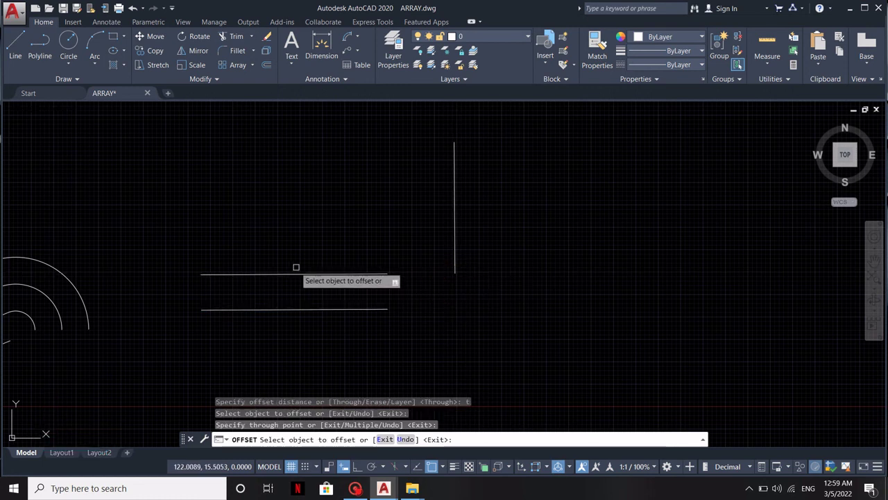
{"action": "left_click", "coordinate": [439, 275]}
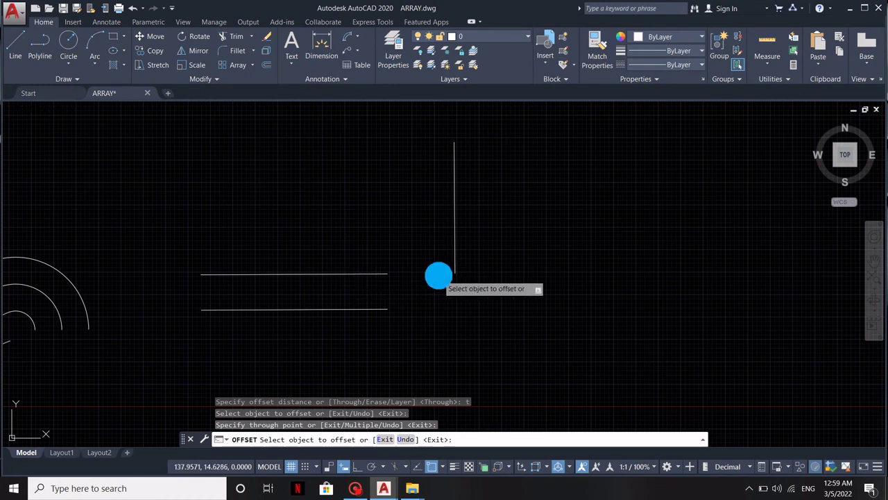
{"action": "left_click", "coordinate": [446, 280]}
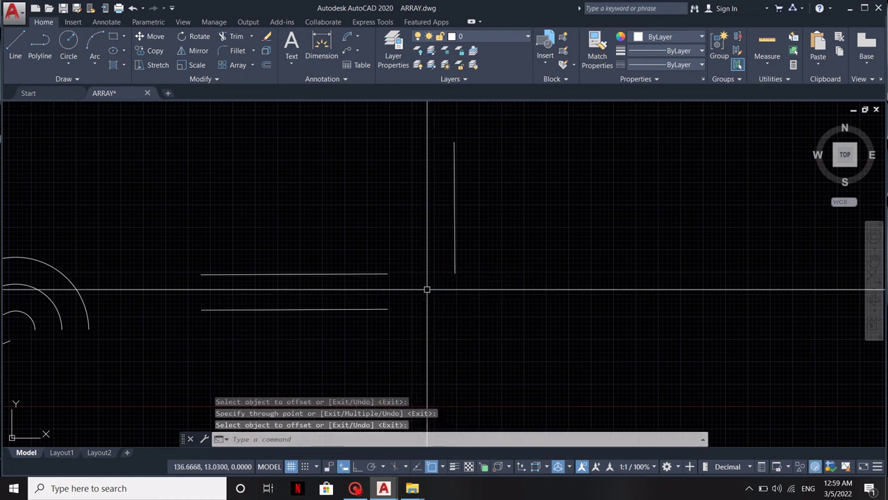
- Offset the upper horizontal line with the Through option, using the vertical line's upper endpoint as the through point
{"action": "key", "text": "space"}
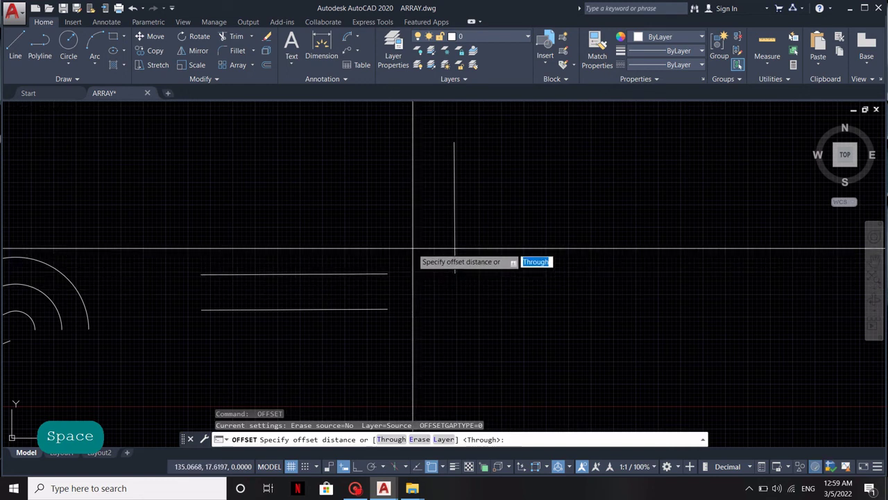
{"action": "type", "text": "t"}
{"action": "key", "text": "Return"}
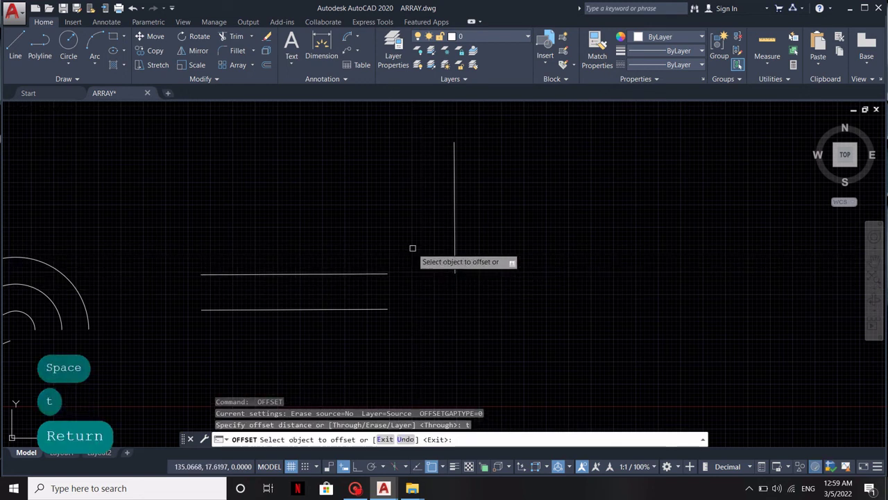
{"action": "left_click", "coordinate": [364, 274]}
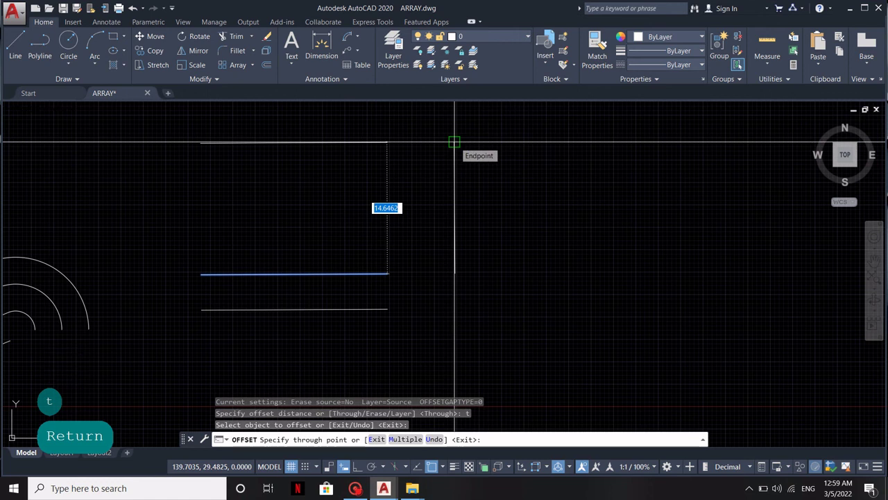
{"action": "left_click", "coordinate": [454, 142]}
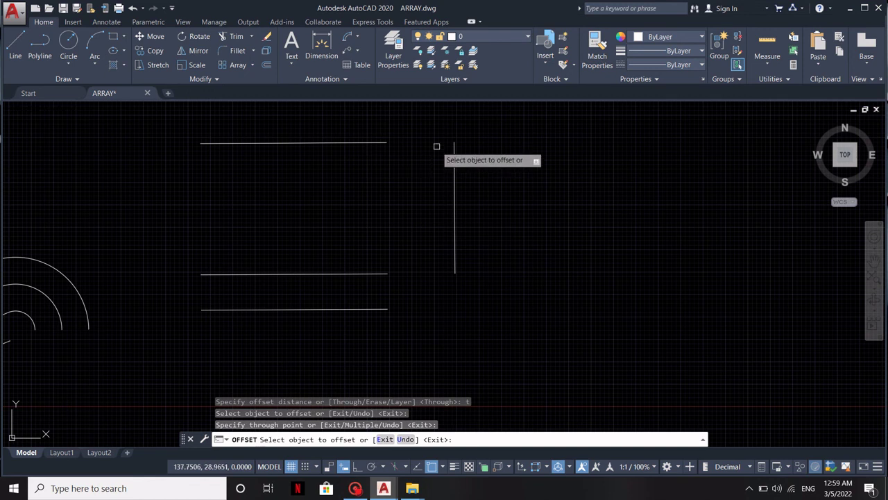
{"action": "key", "text": "Escape"}
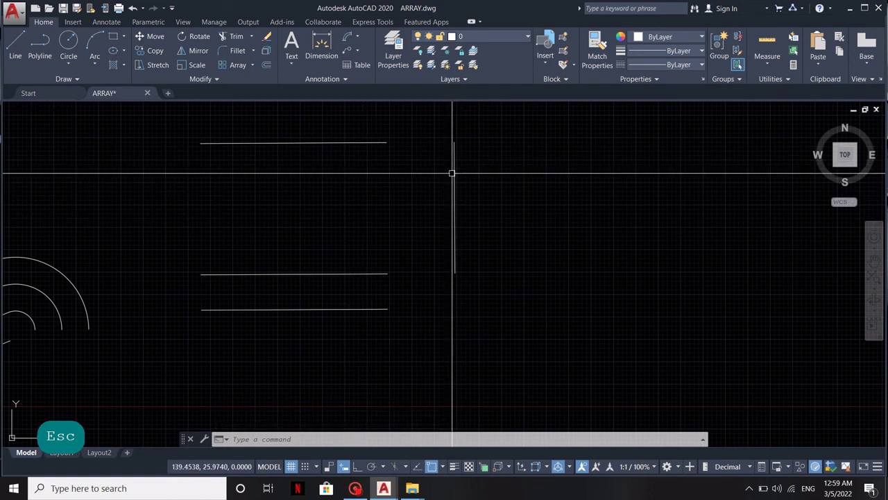
- Fillet the uppermost horizontal line with the vertical line so they meet in a sharp corner
{"action": "type", "text": "f"}
{"action": "key", "text": "space"}
{"action": "left_click", "coordinate": [366, 143]}
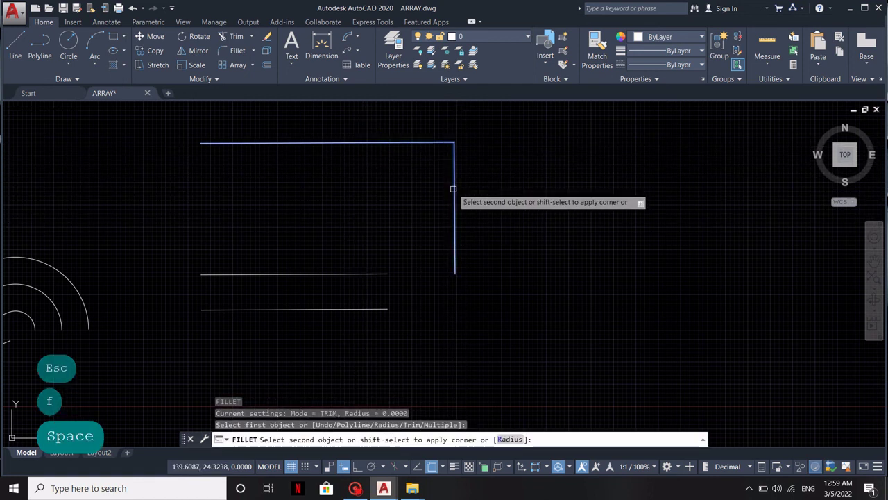
{"action": "left_click", "coordinate": [453, 189]}
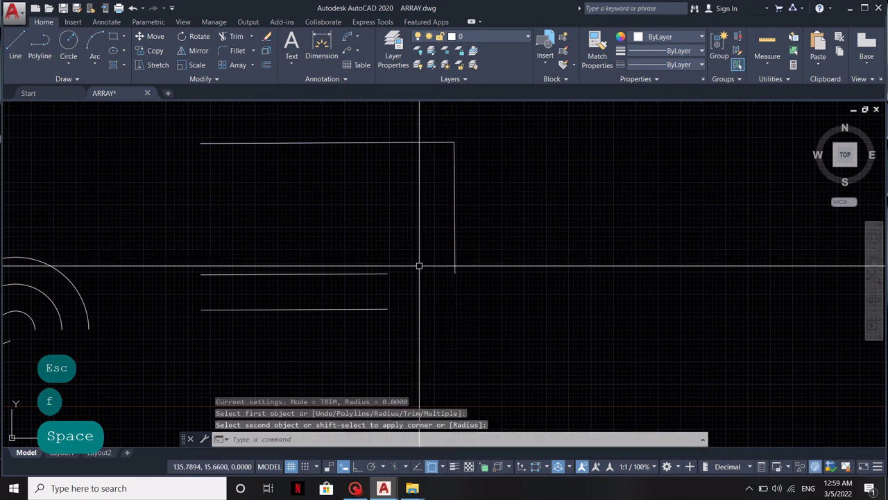